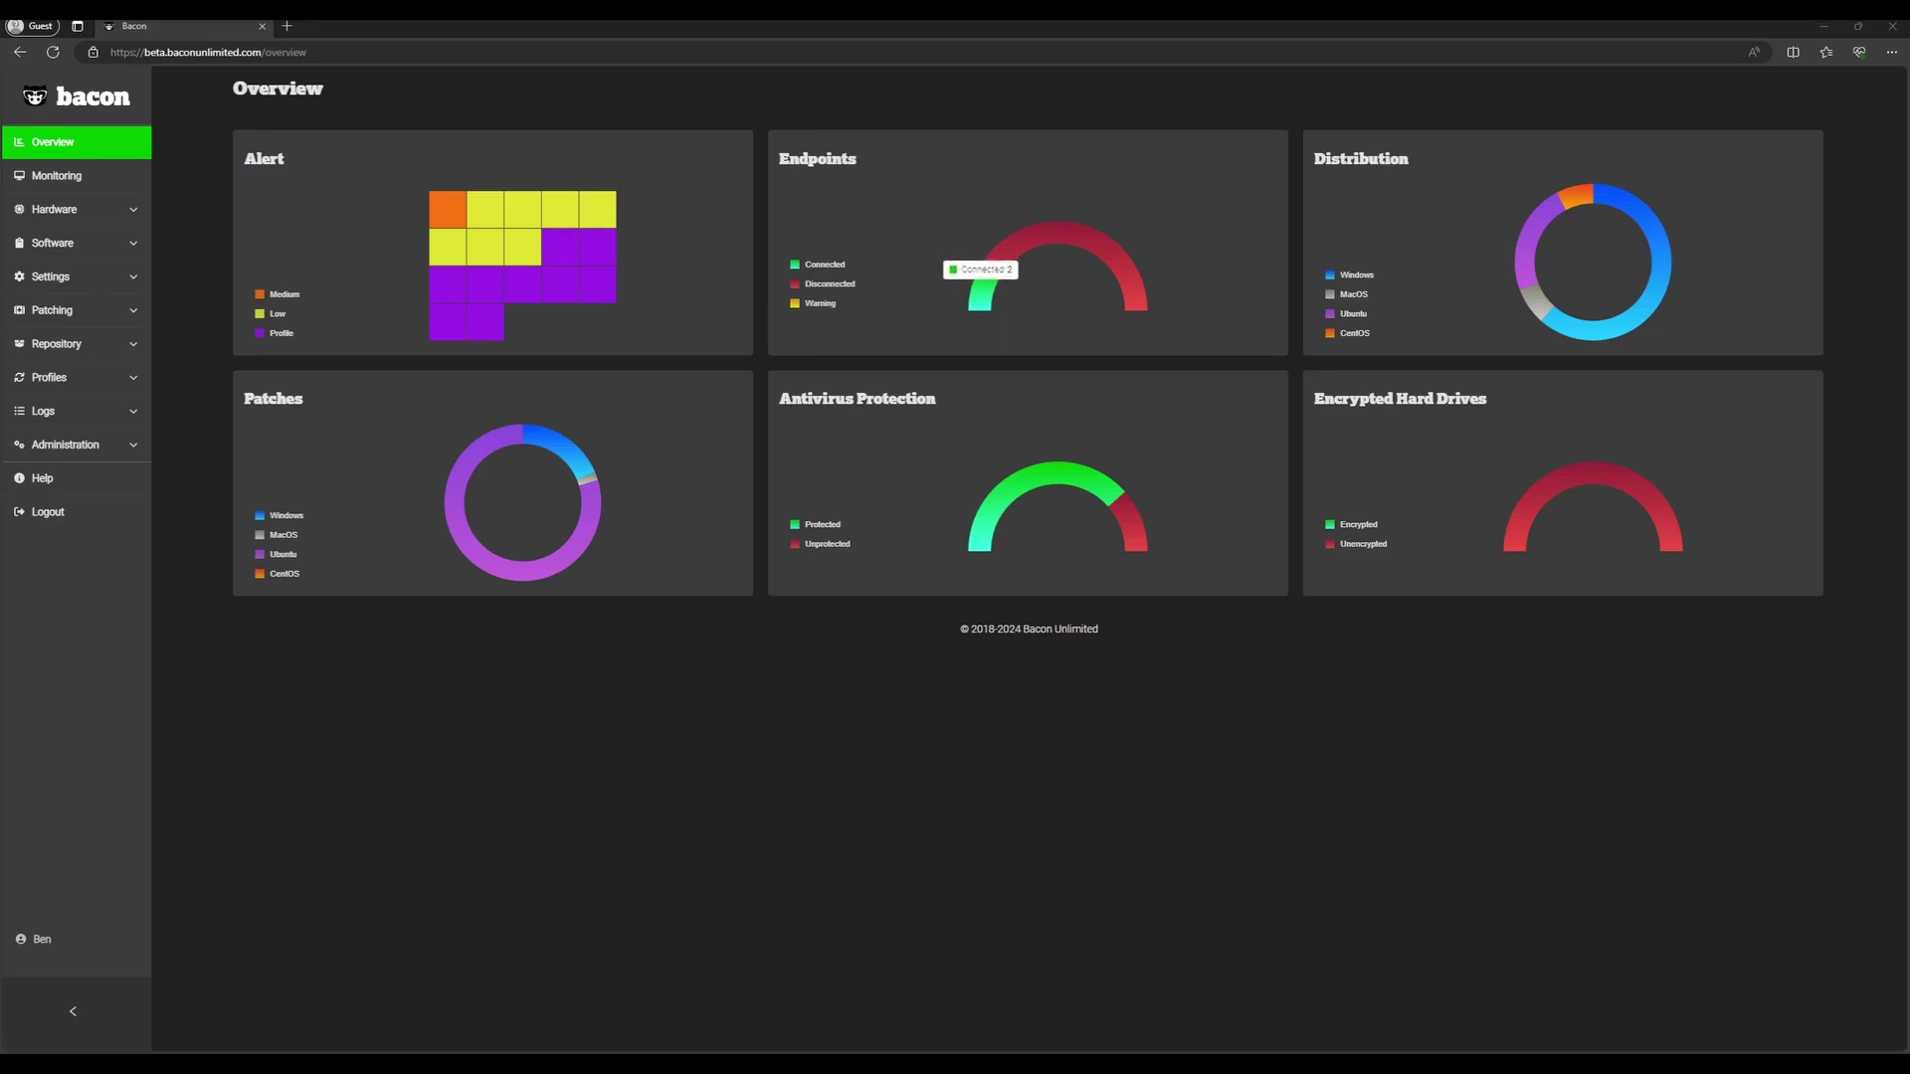
Step: Filter to connected endpoints and open Baconbit's disk details, showing C:\ at 19% and D:\ at 0%
left_click(981, 289)
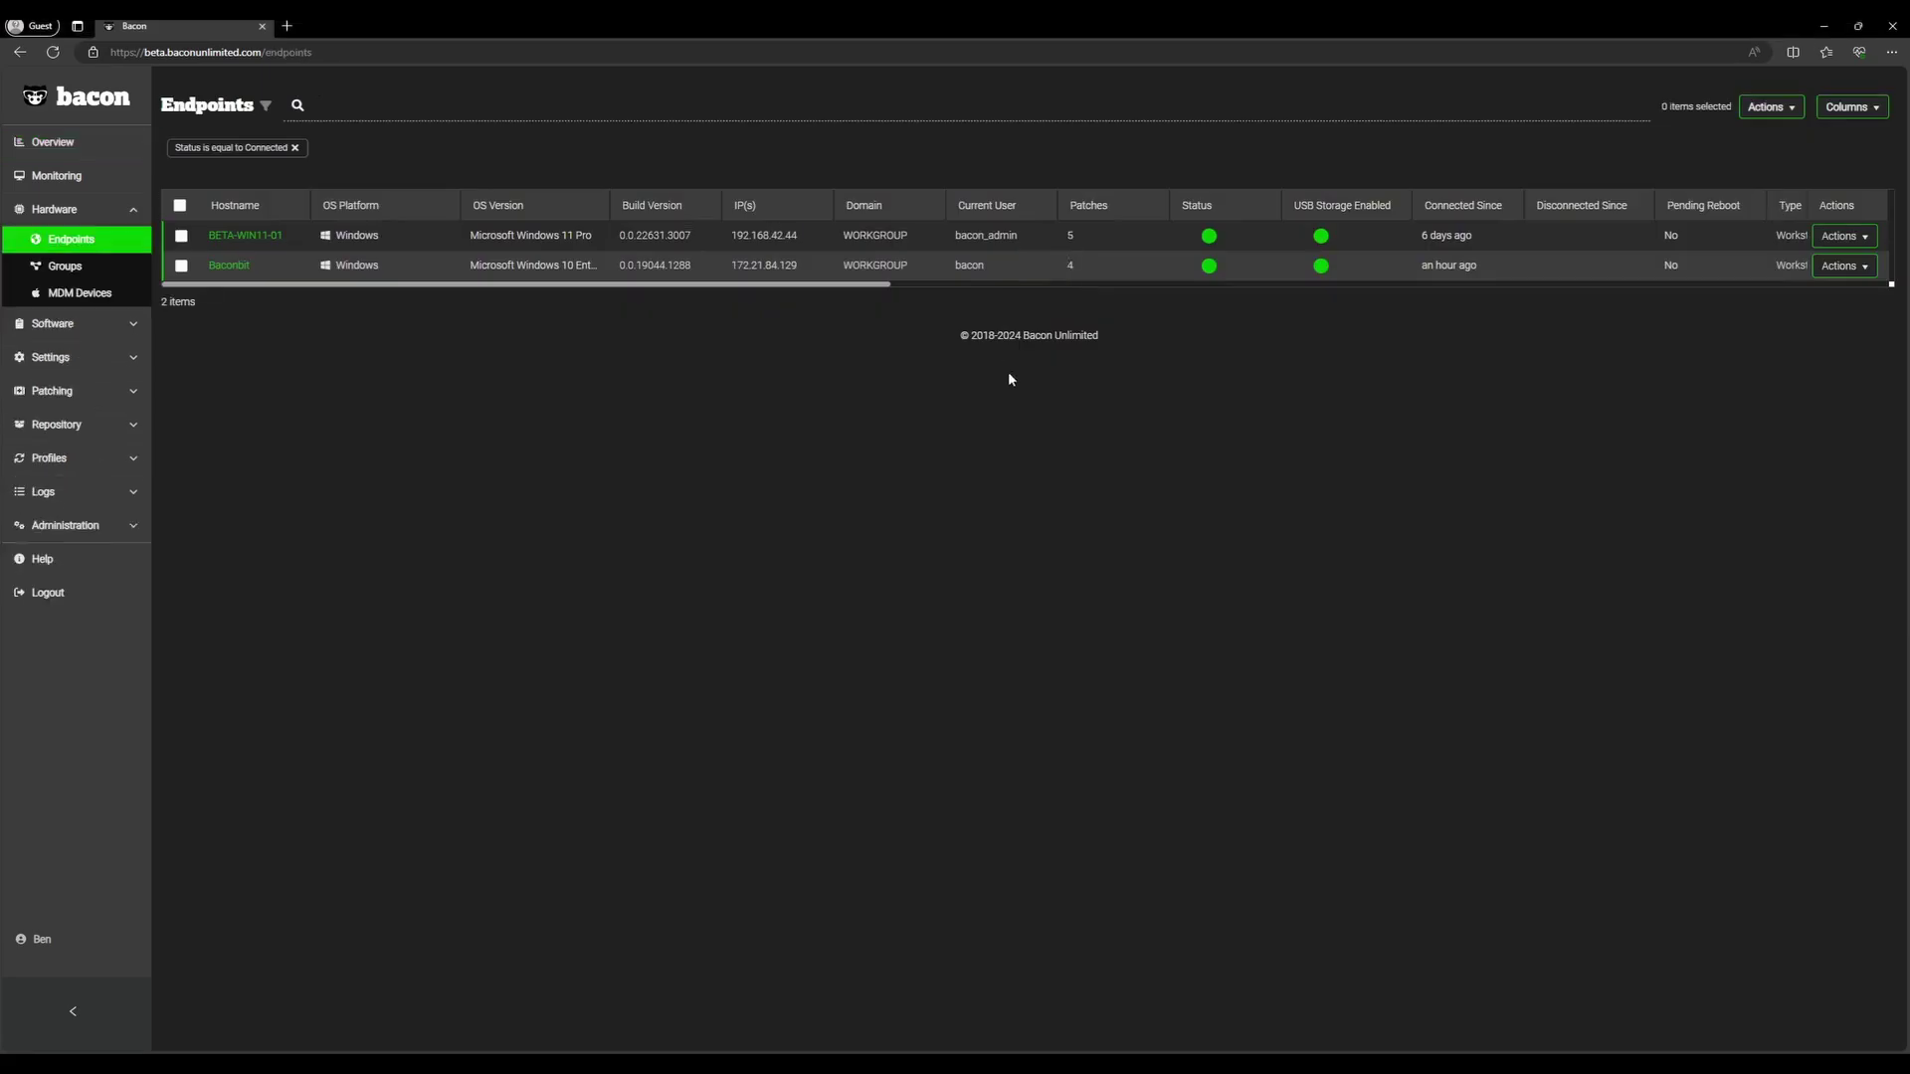
left_click(229, 265)
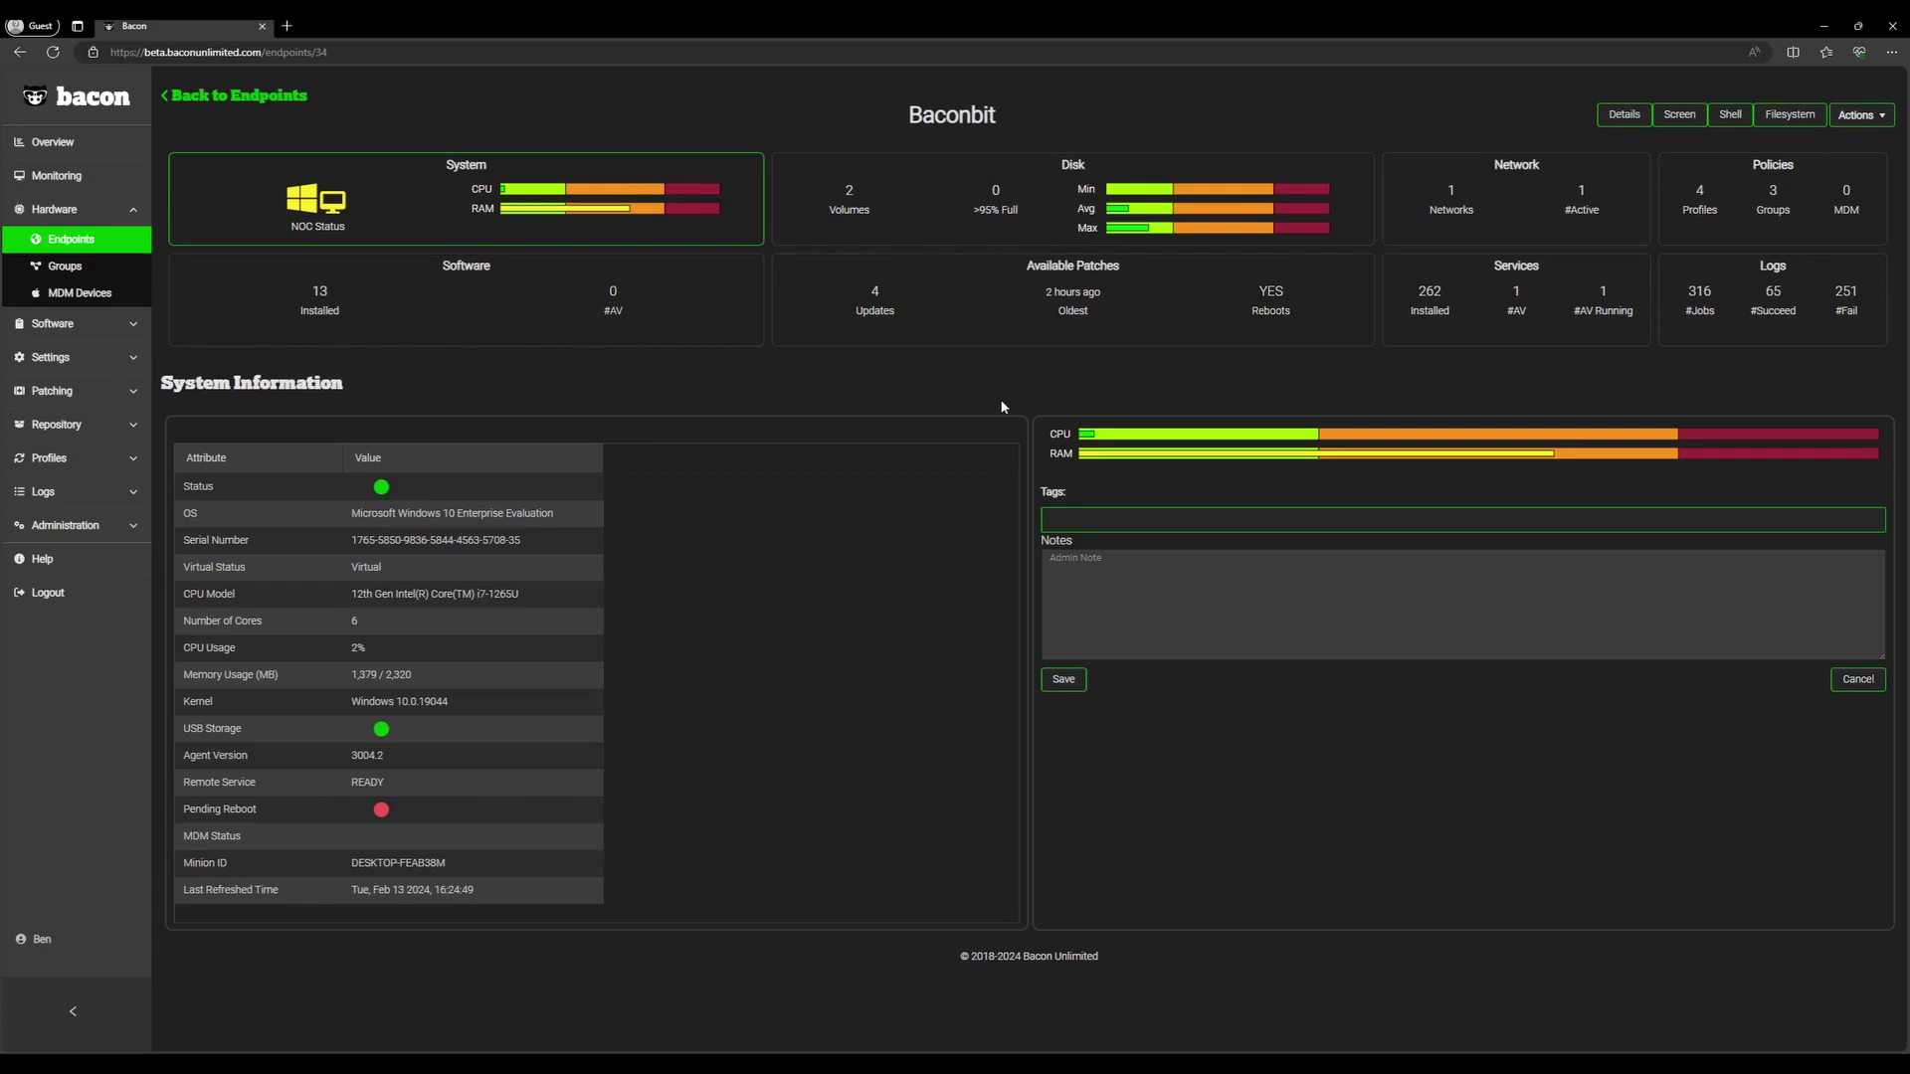
left_click(933, 218)
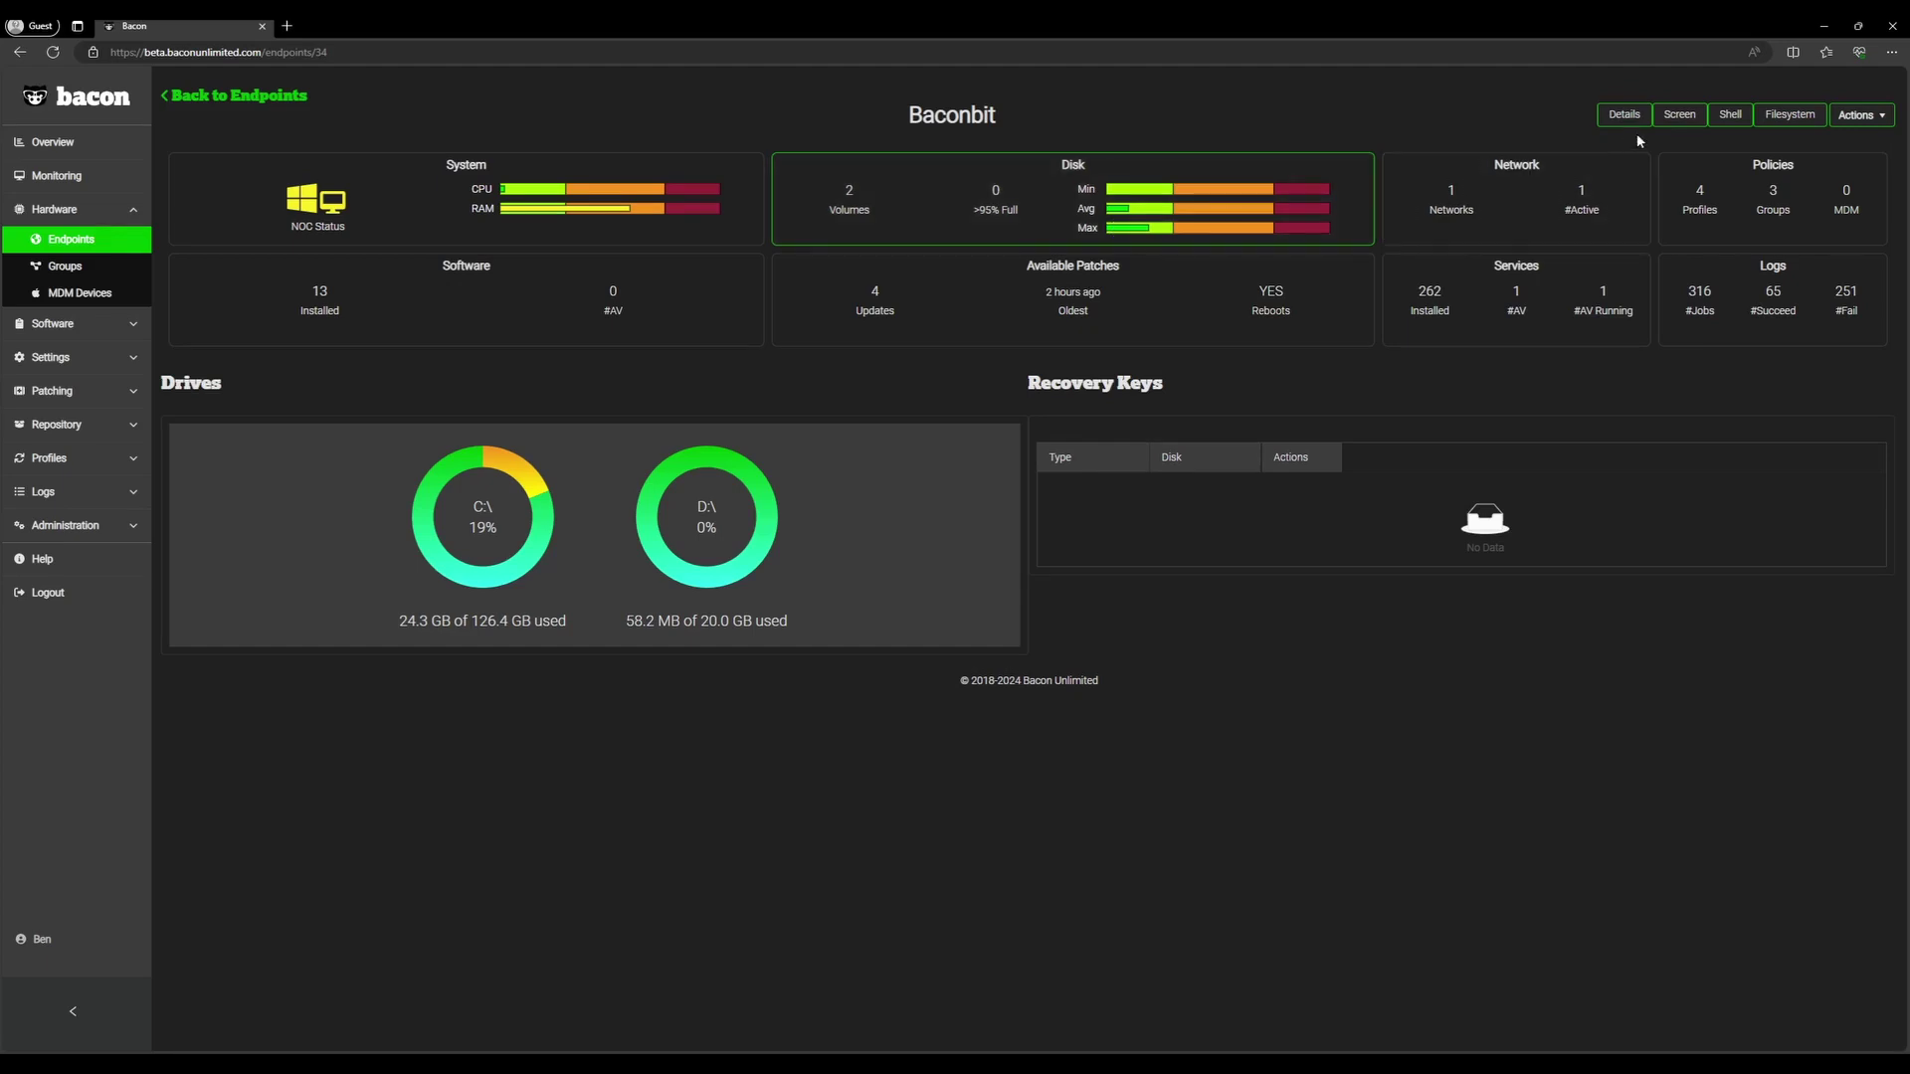
Step: Connect a remote desktop session to Baconbit and launch Manage BitLocker from Windows search
left_click(1694, 118)
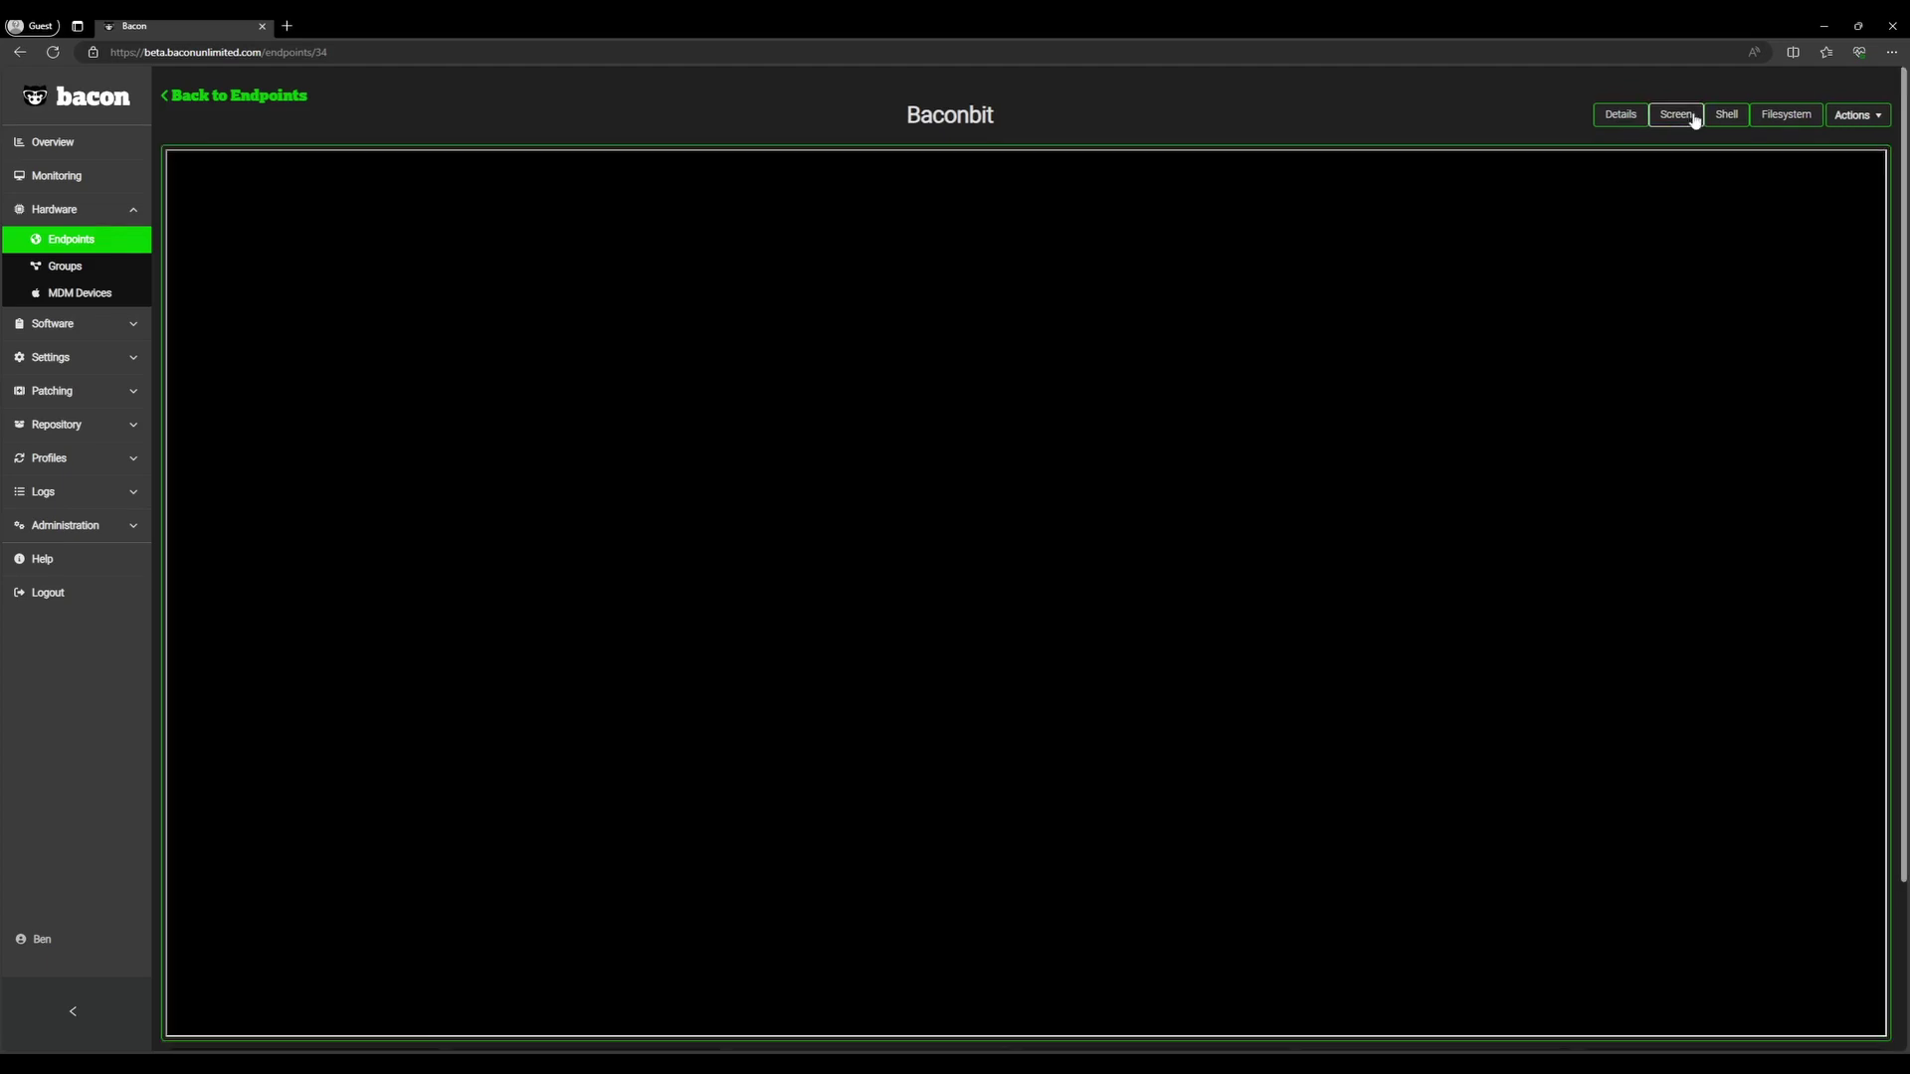
left_click(198, 161)
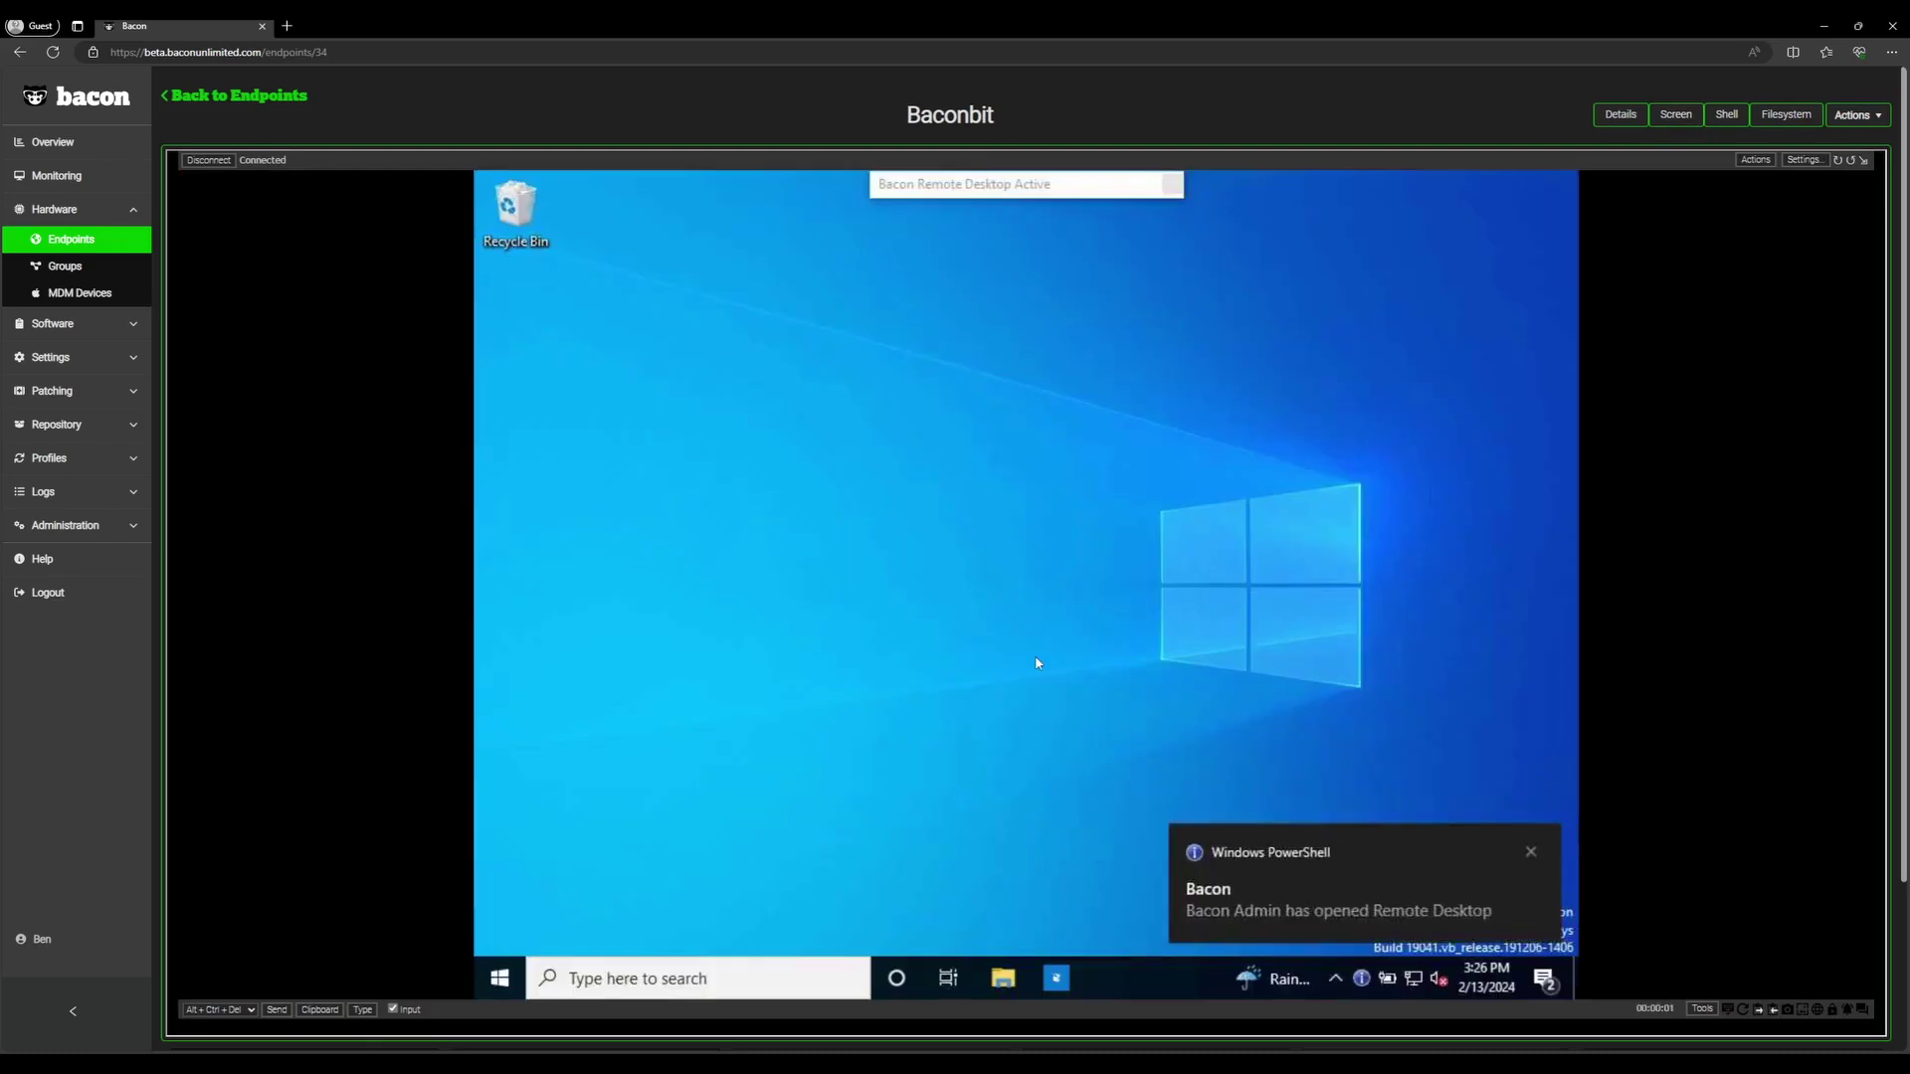
left_click(711, 979)
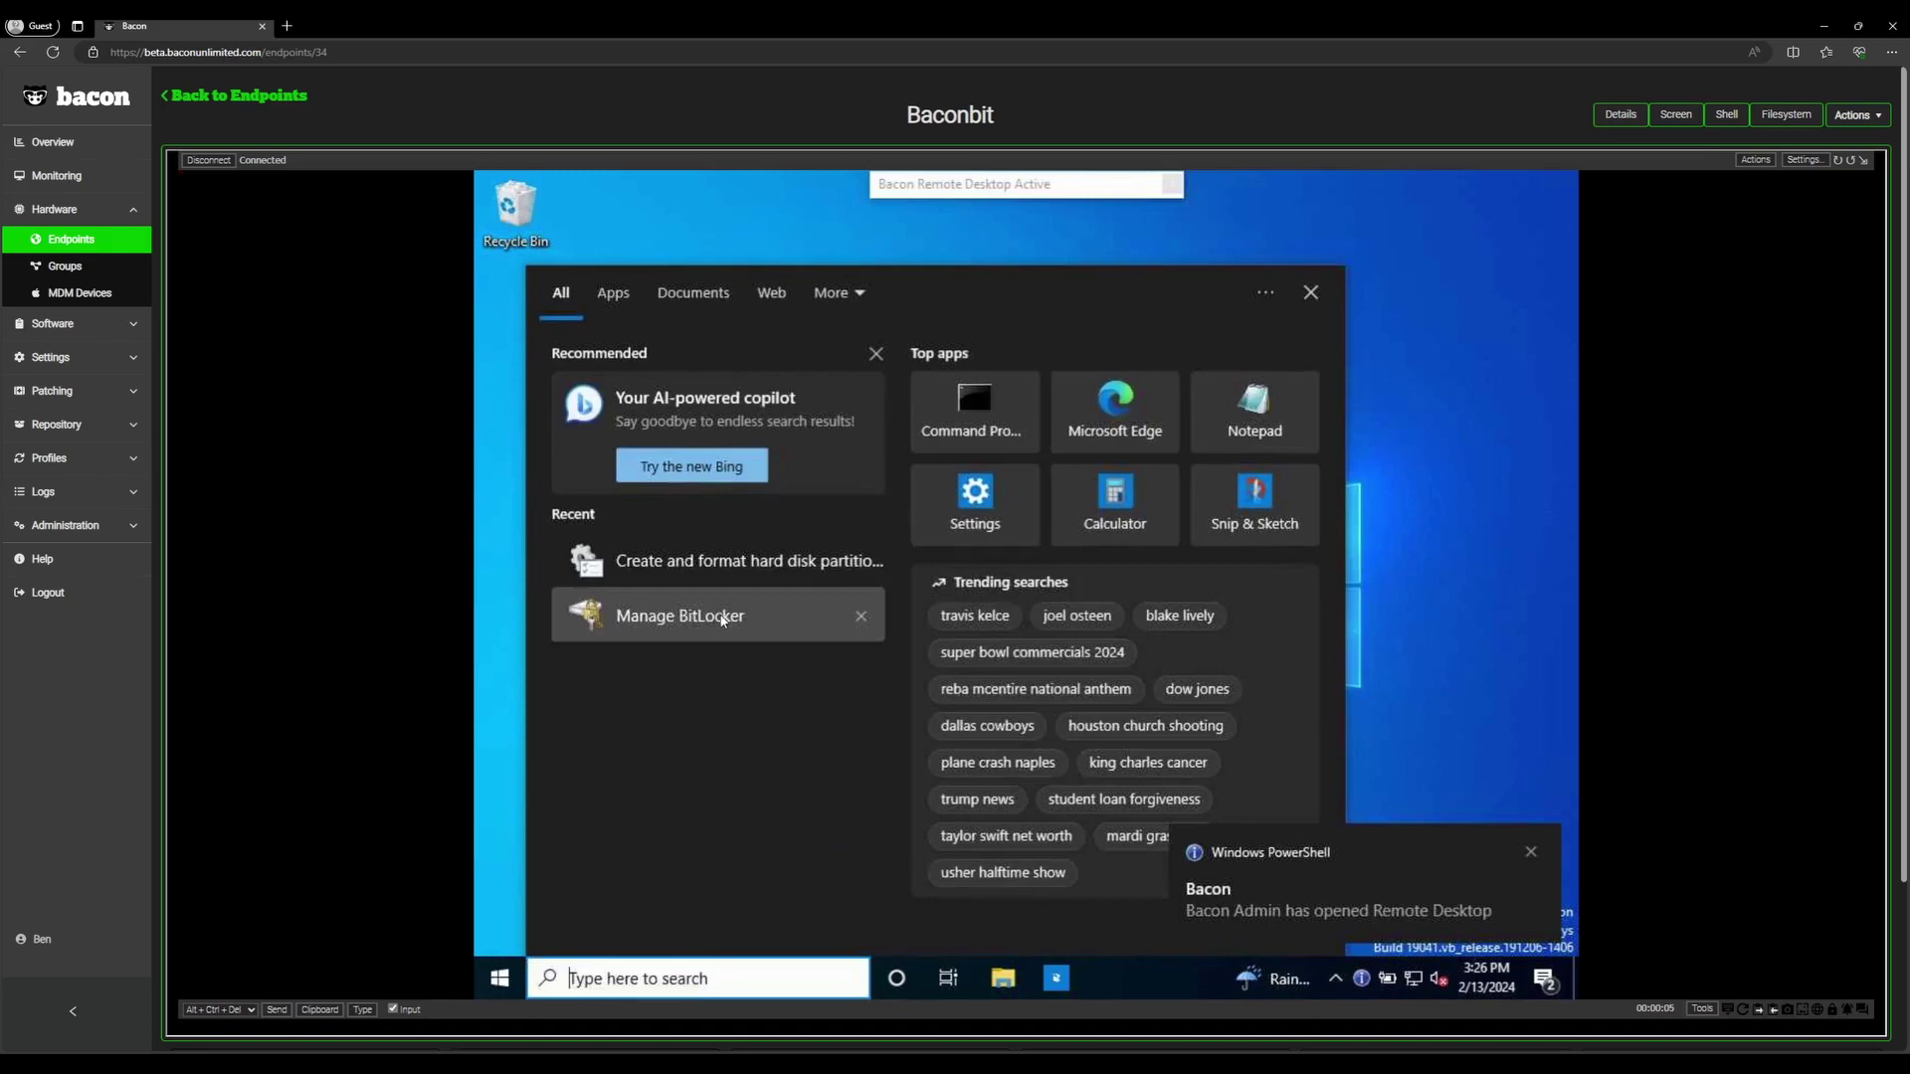
left_click(722, 617)
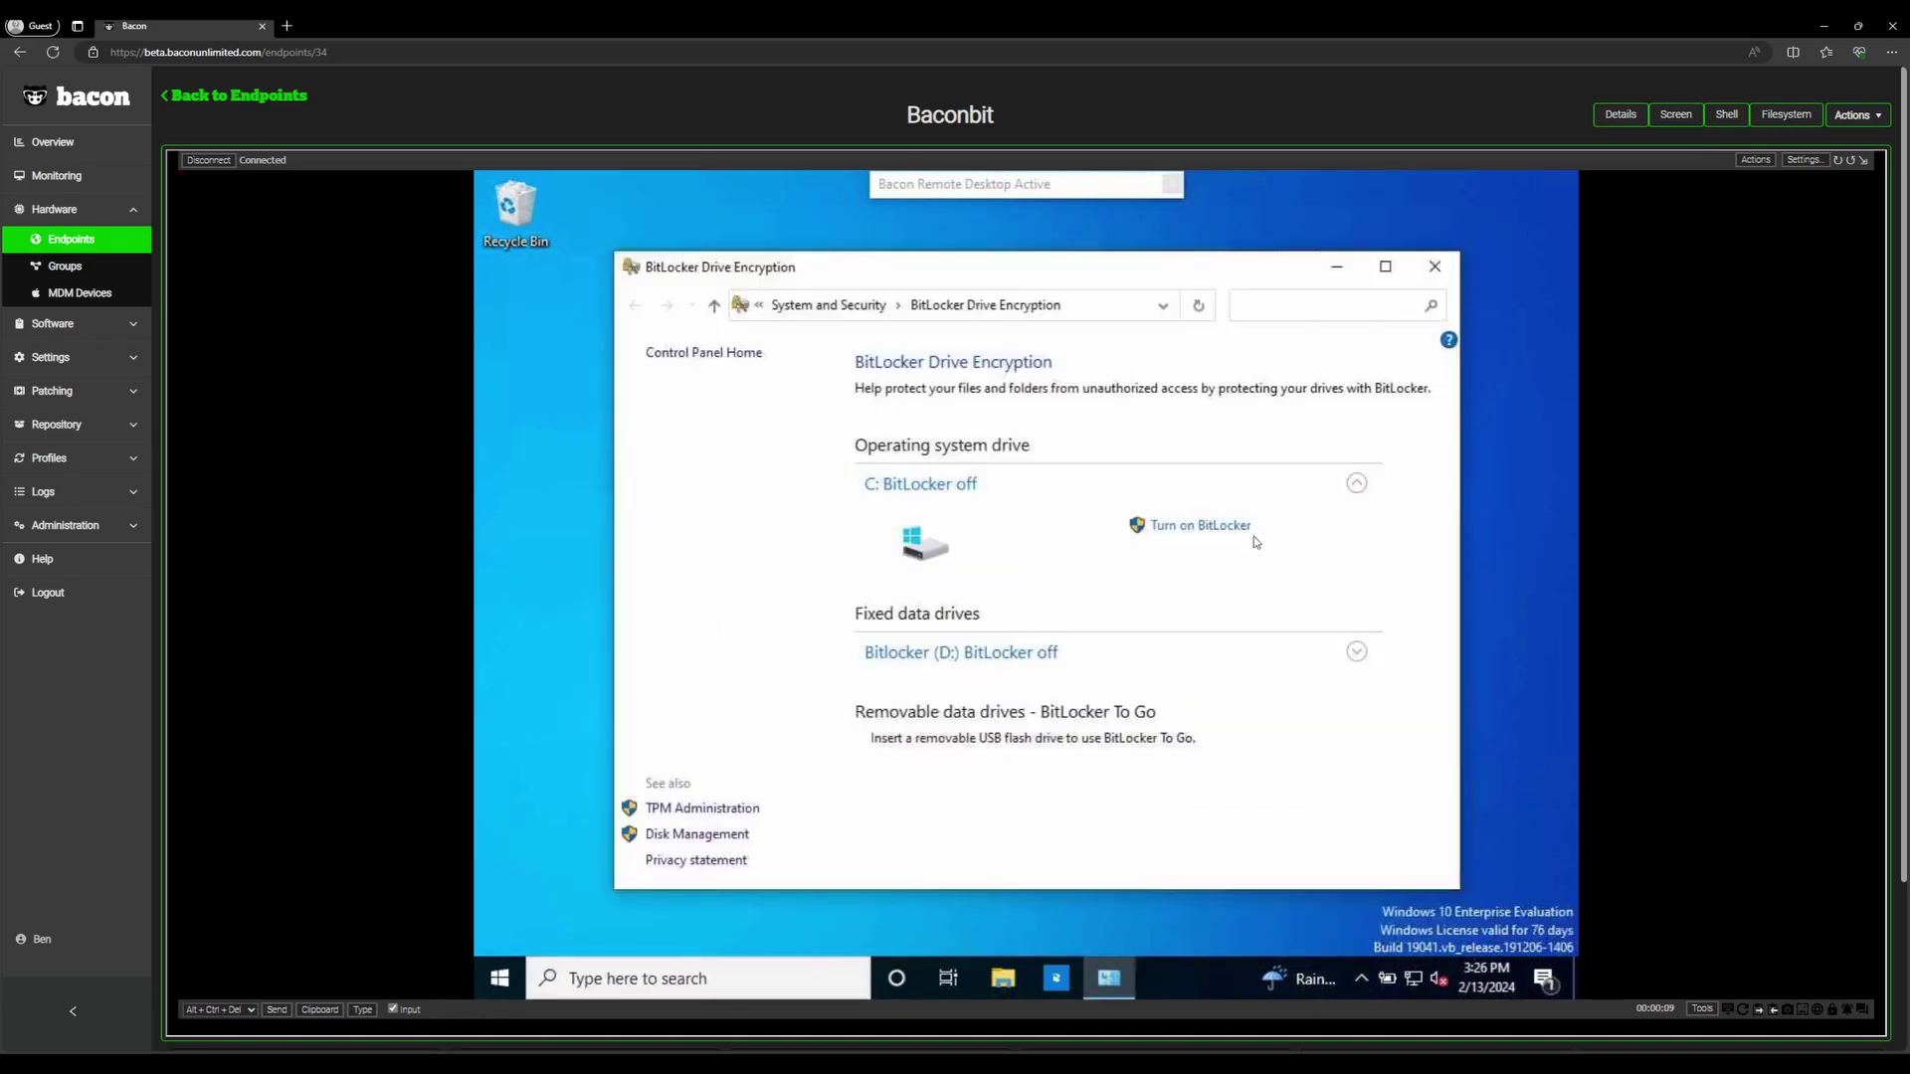
Step: Encrypt C: with BitLocker, saving the recovery key to D:\Keys and encrypting used space only
left_click(1201, 528)
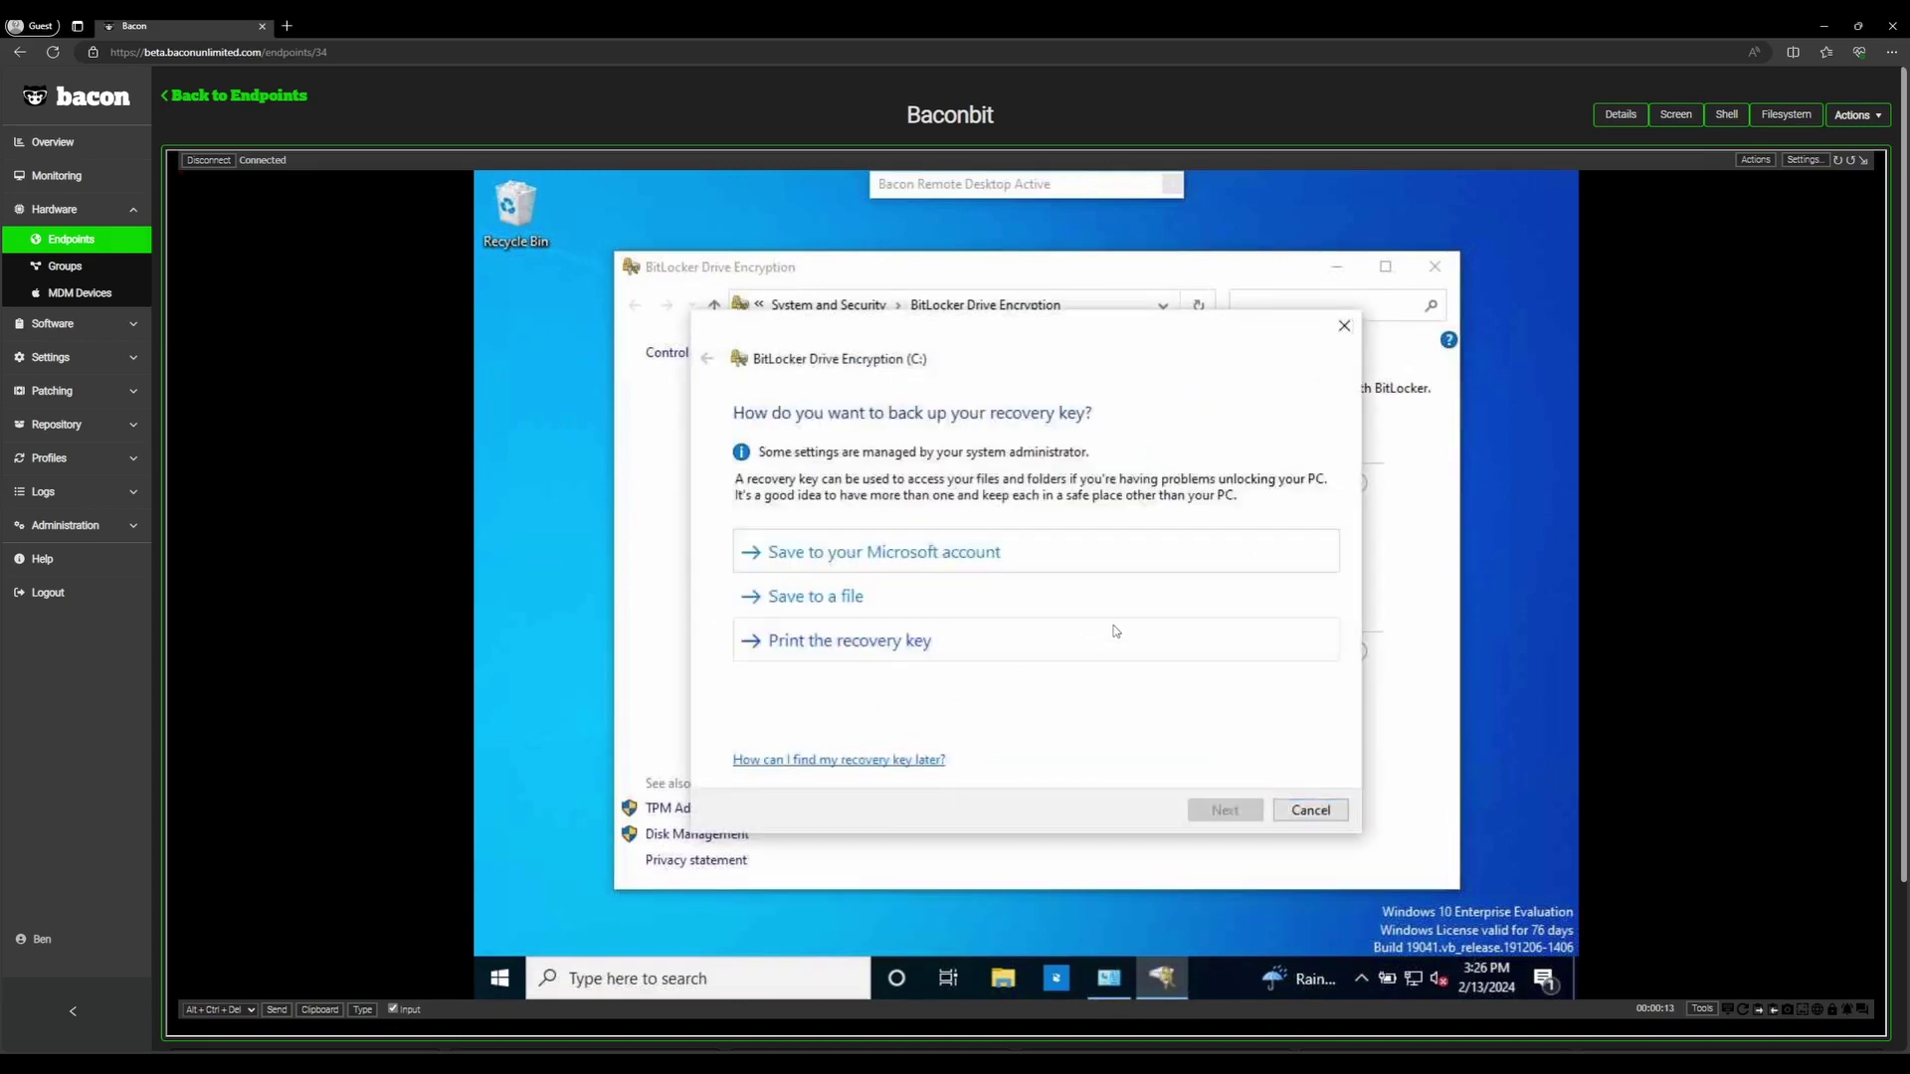
left_click(861, 600)
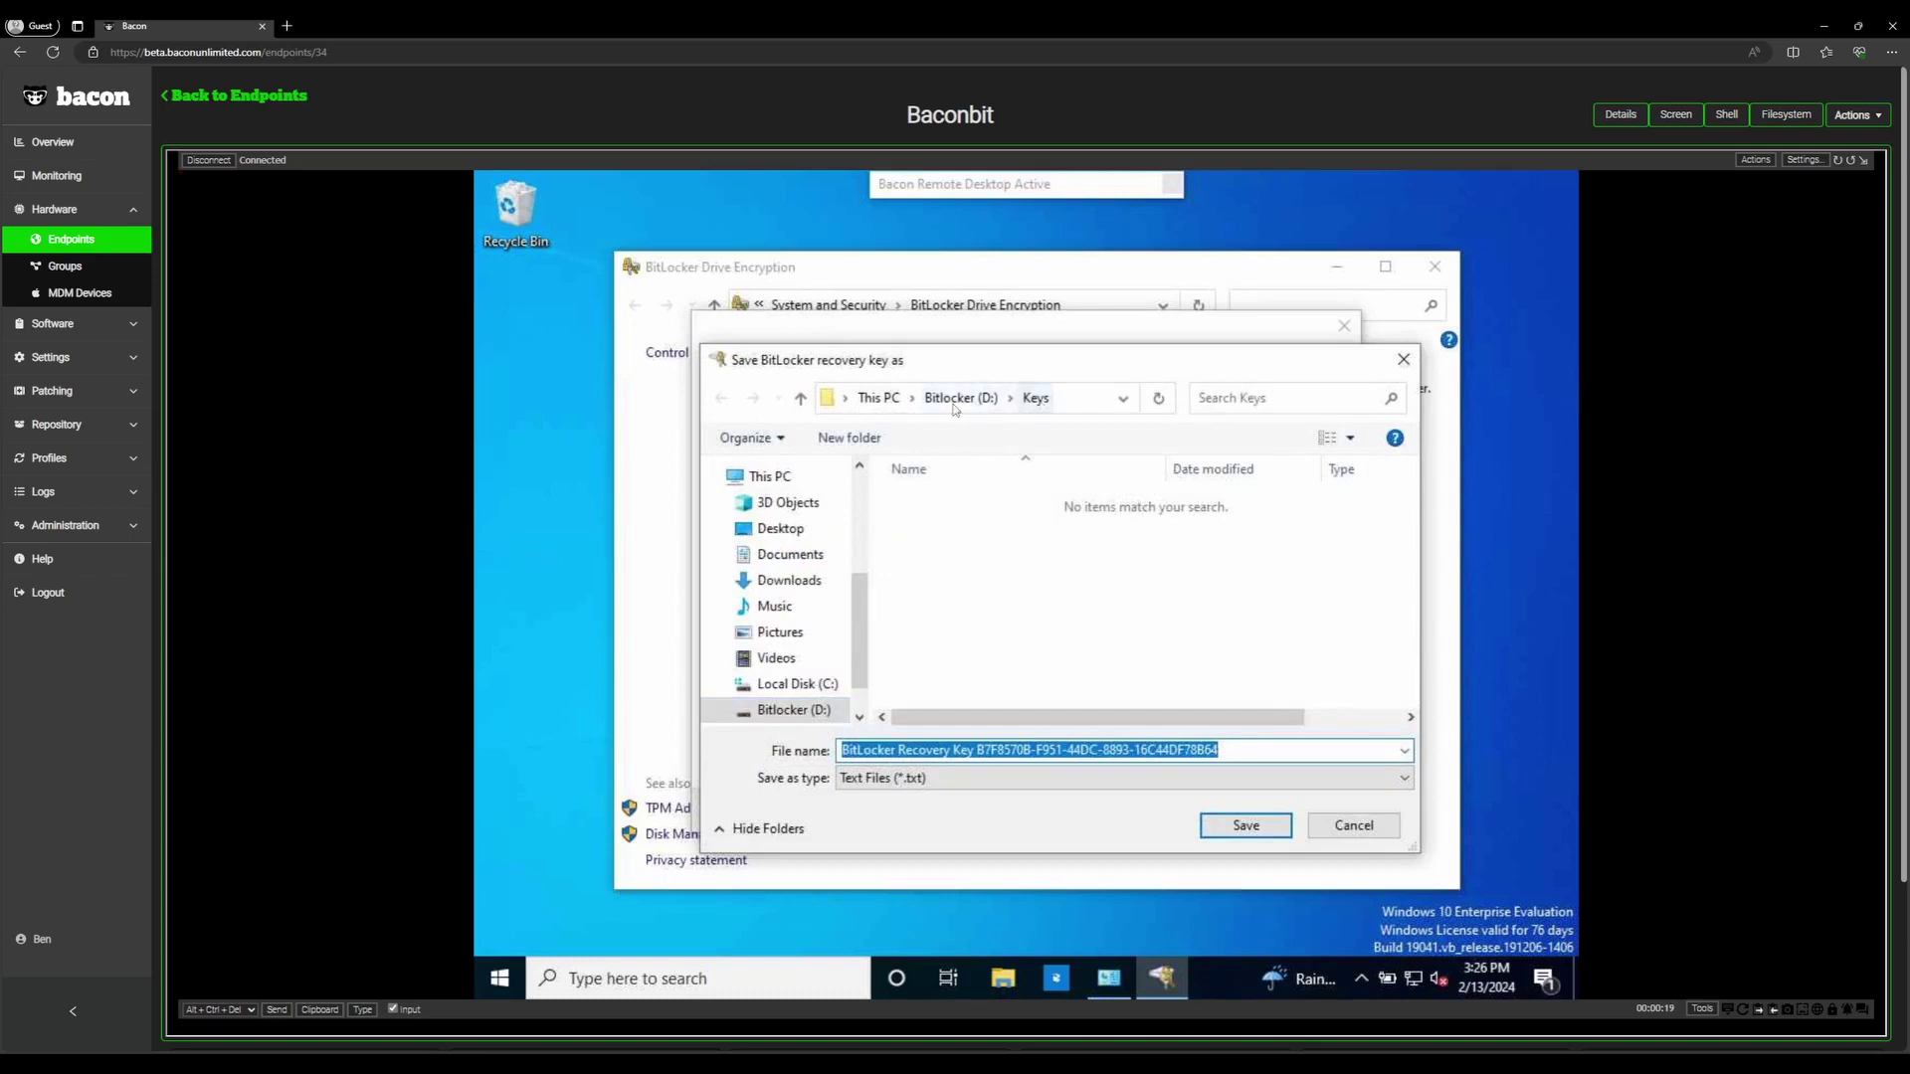
left_click(1244, 830)
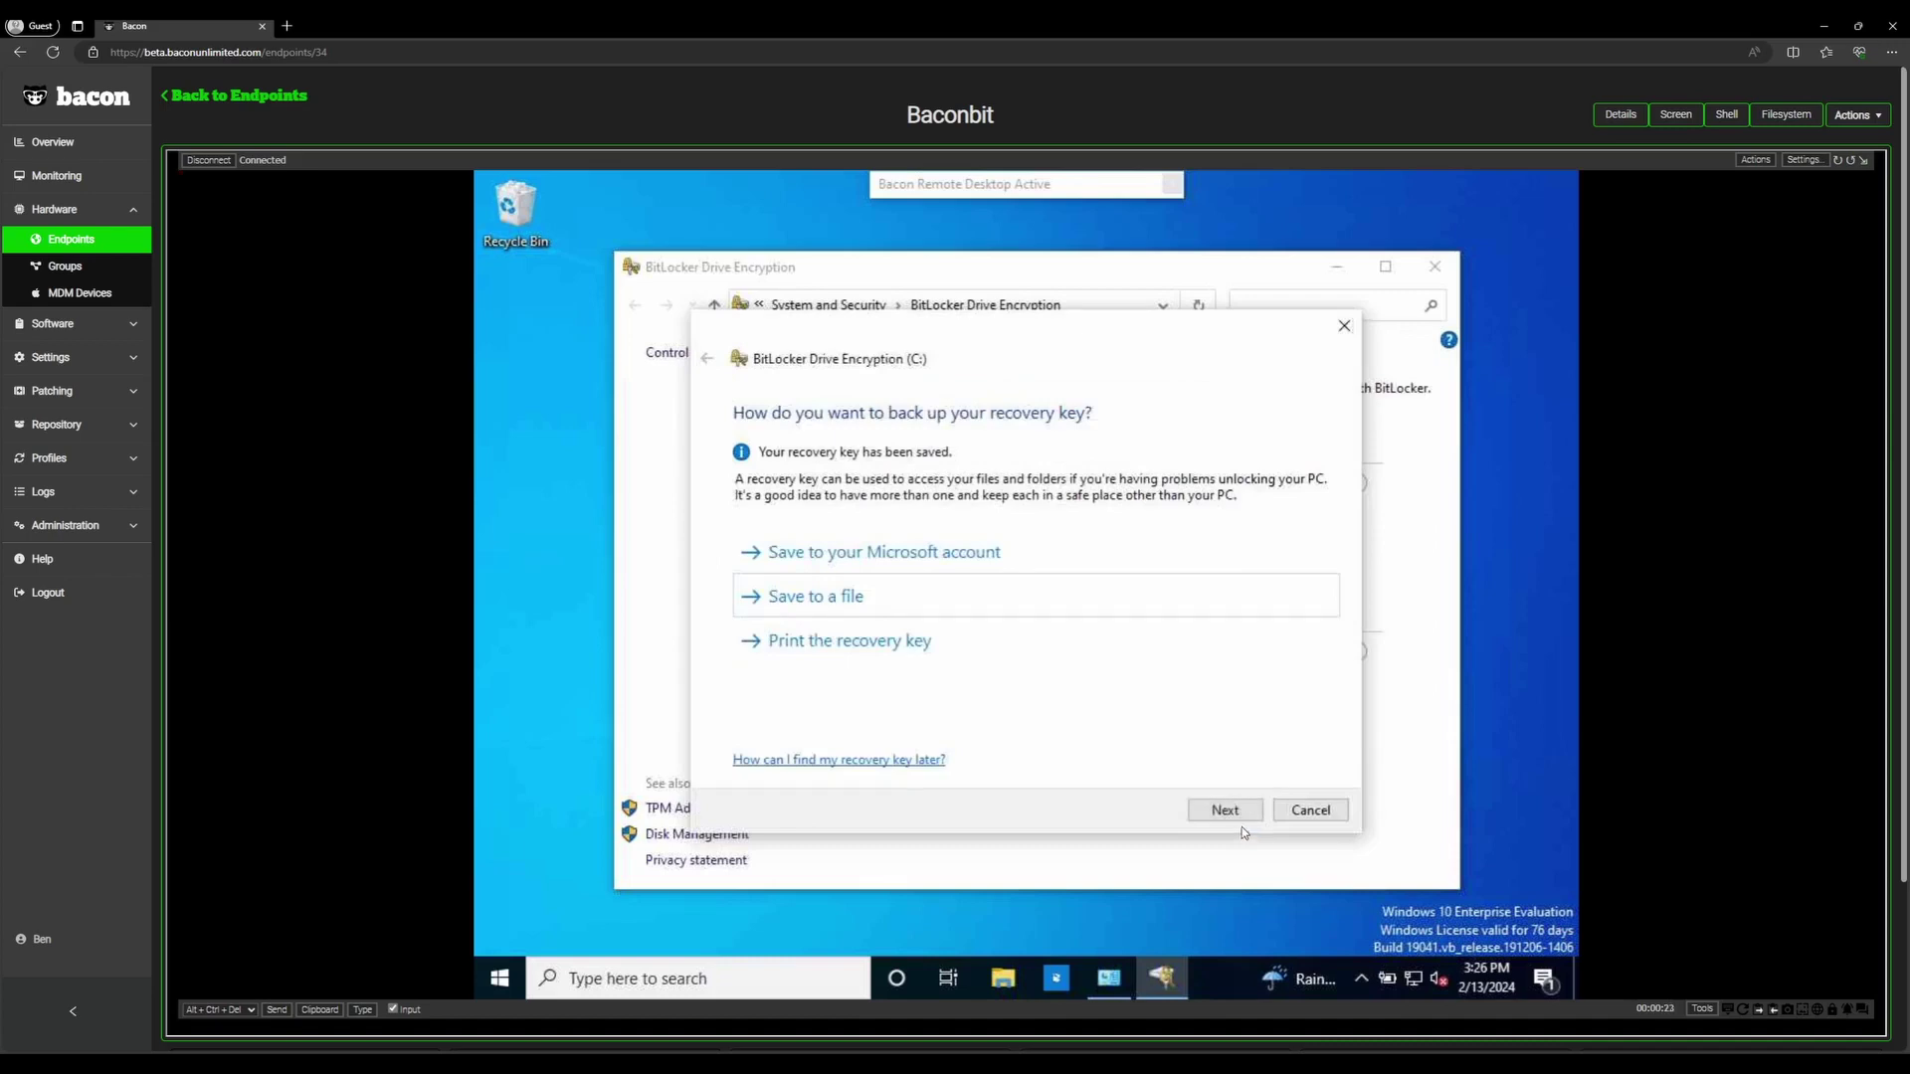
left_click(1235, 816)
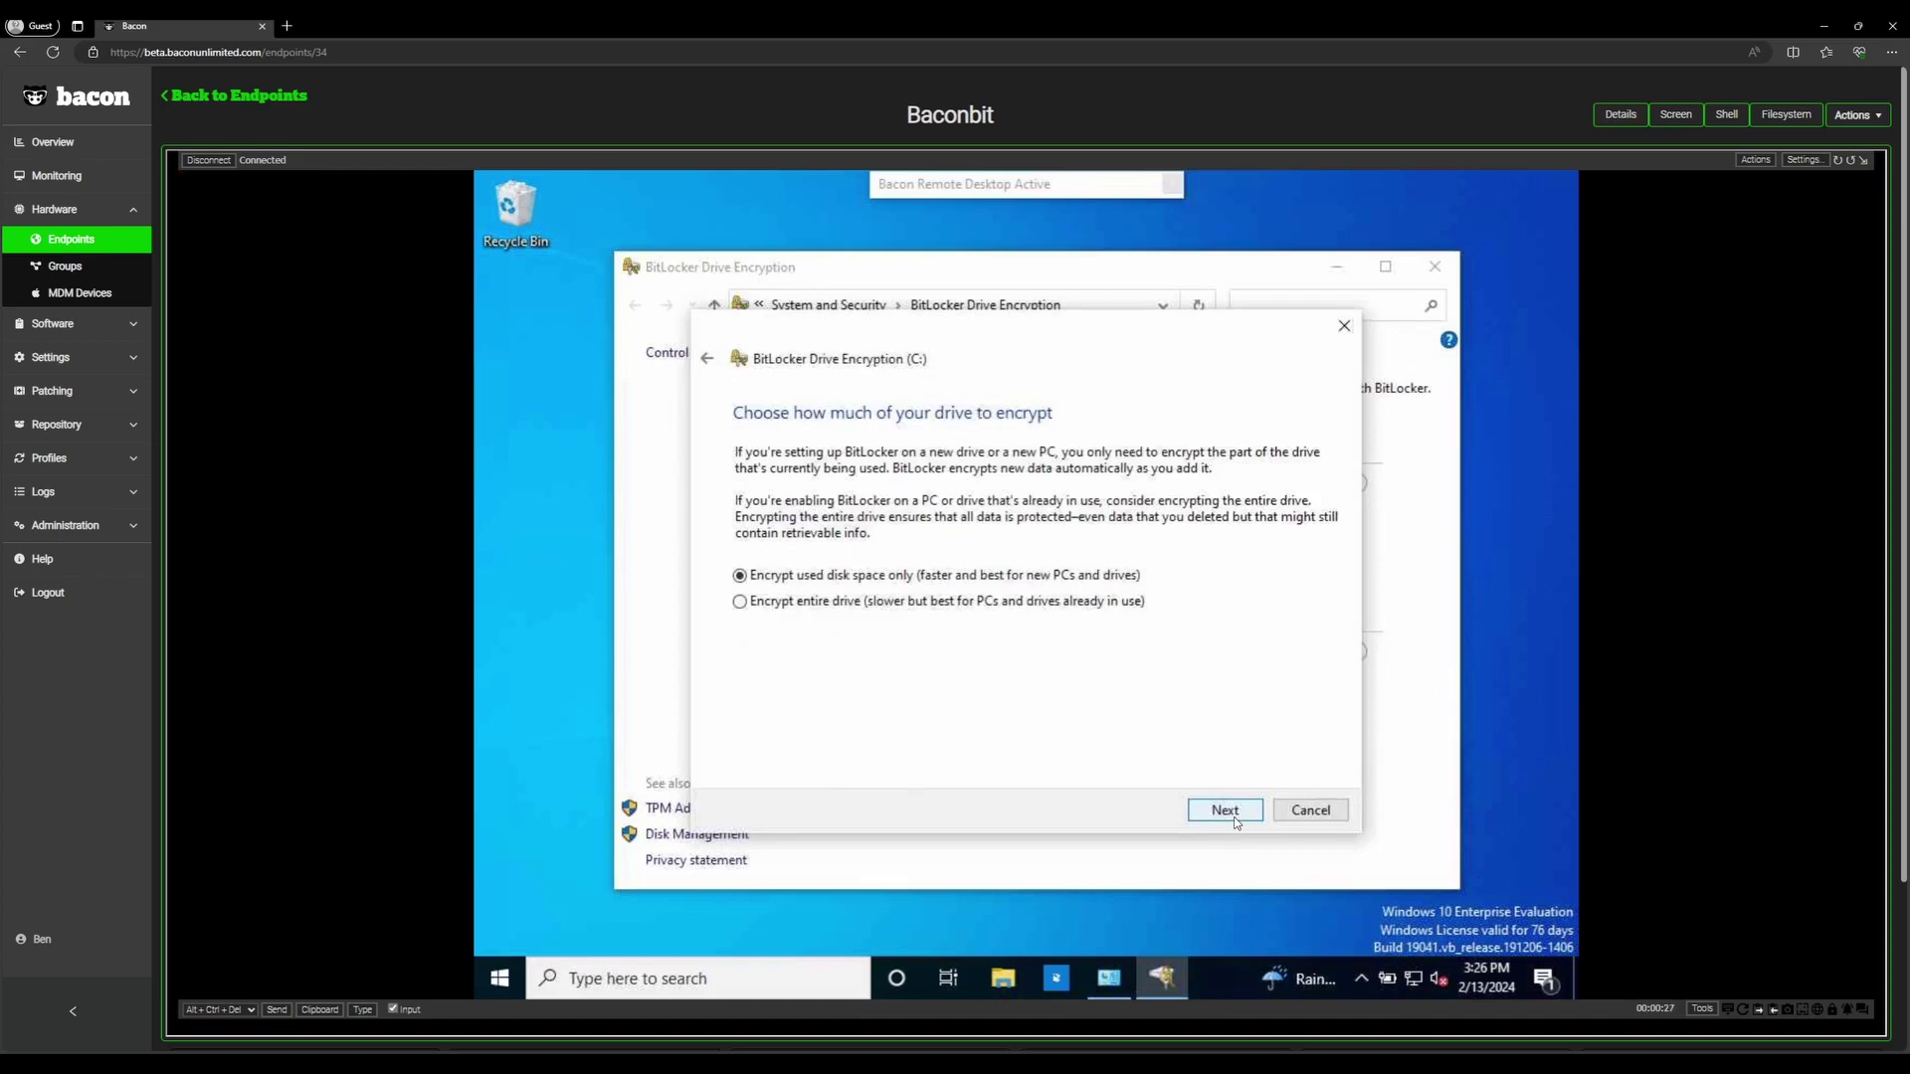
left_click(1235, 816)
left_click(1235, 816)
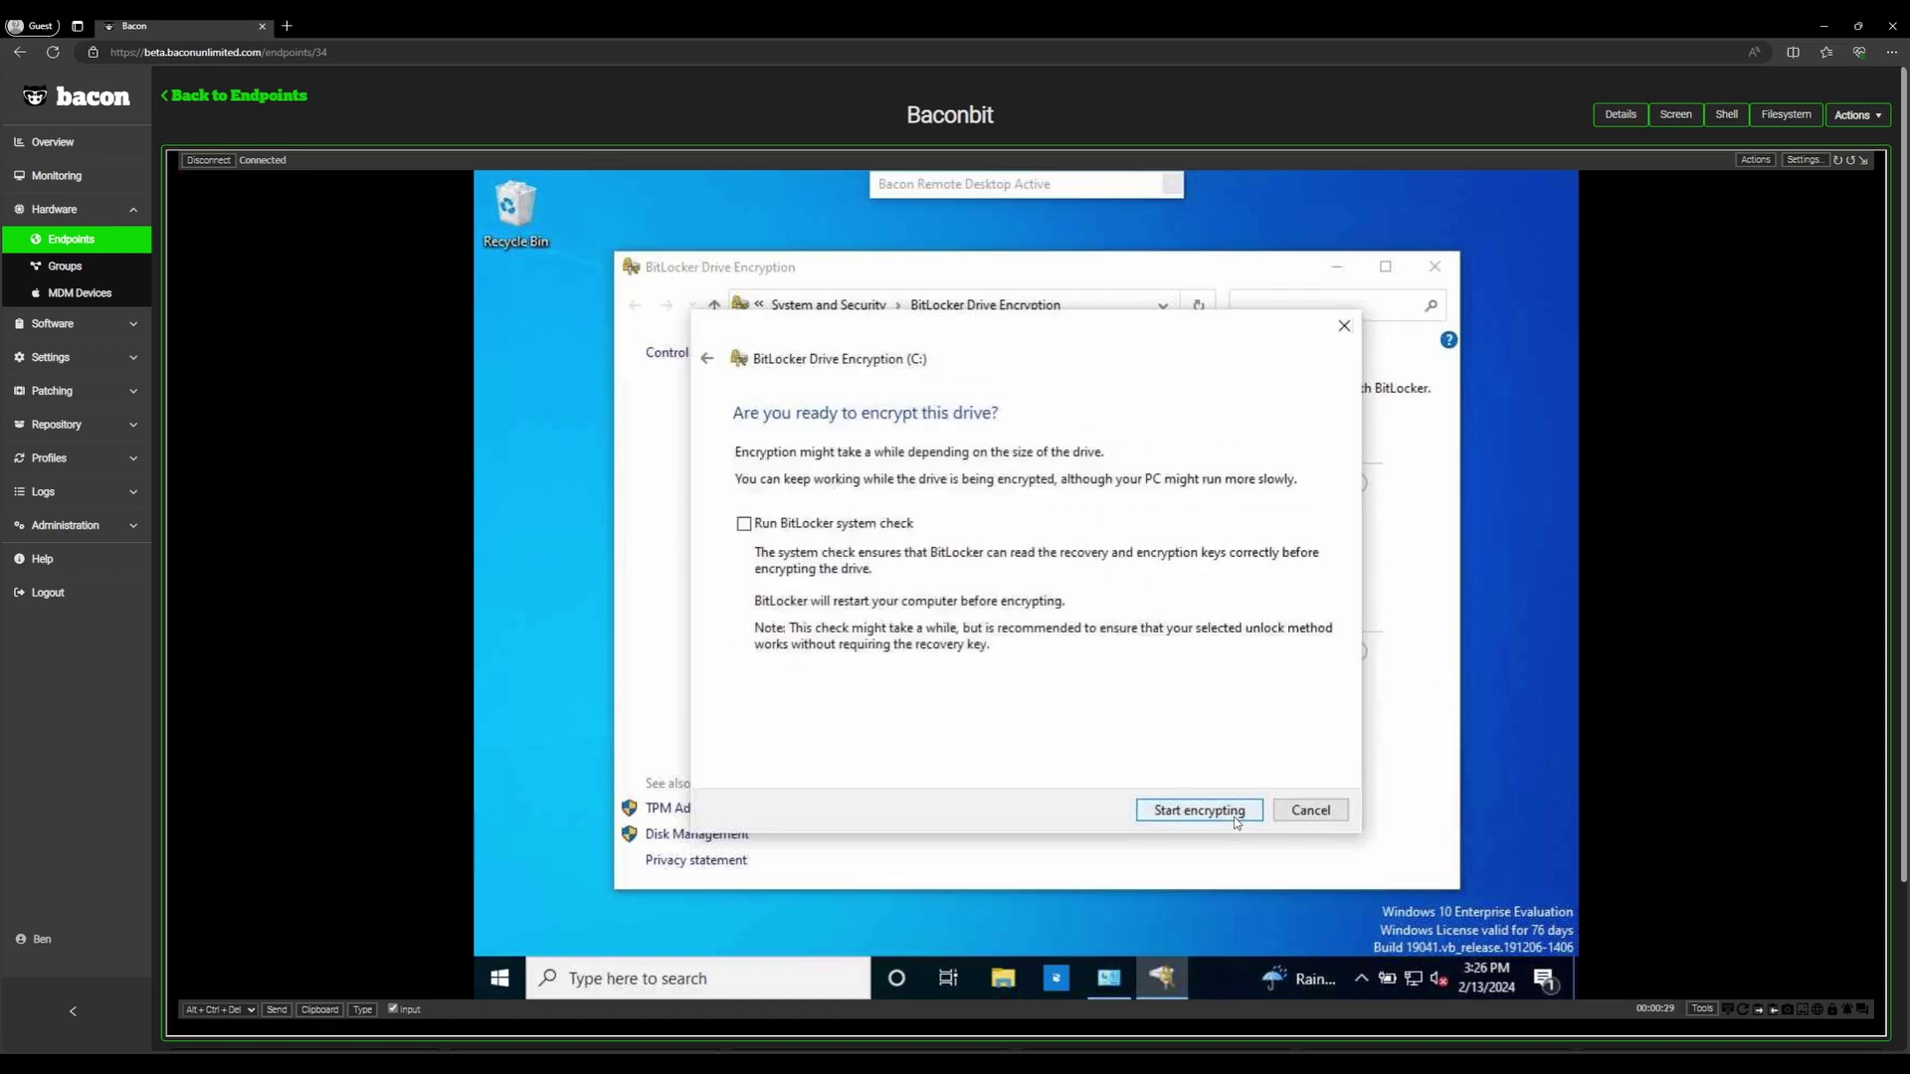
left_click(1237, 820)
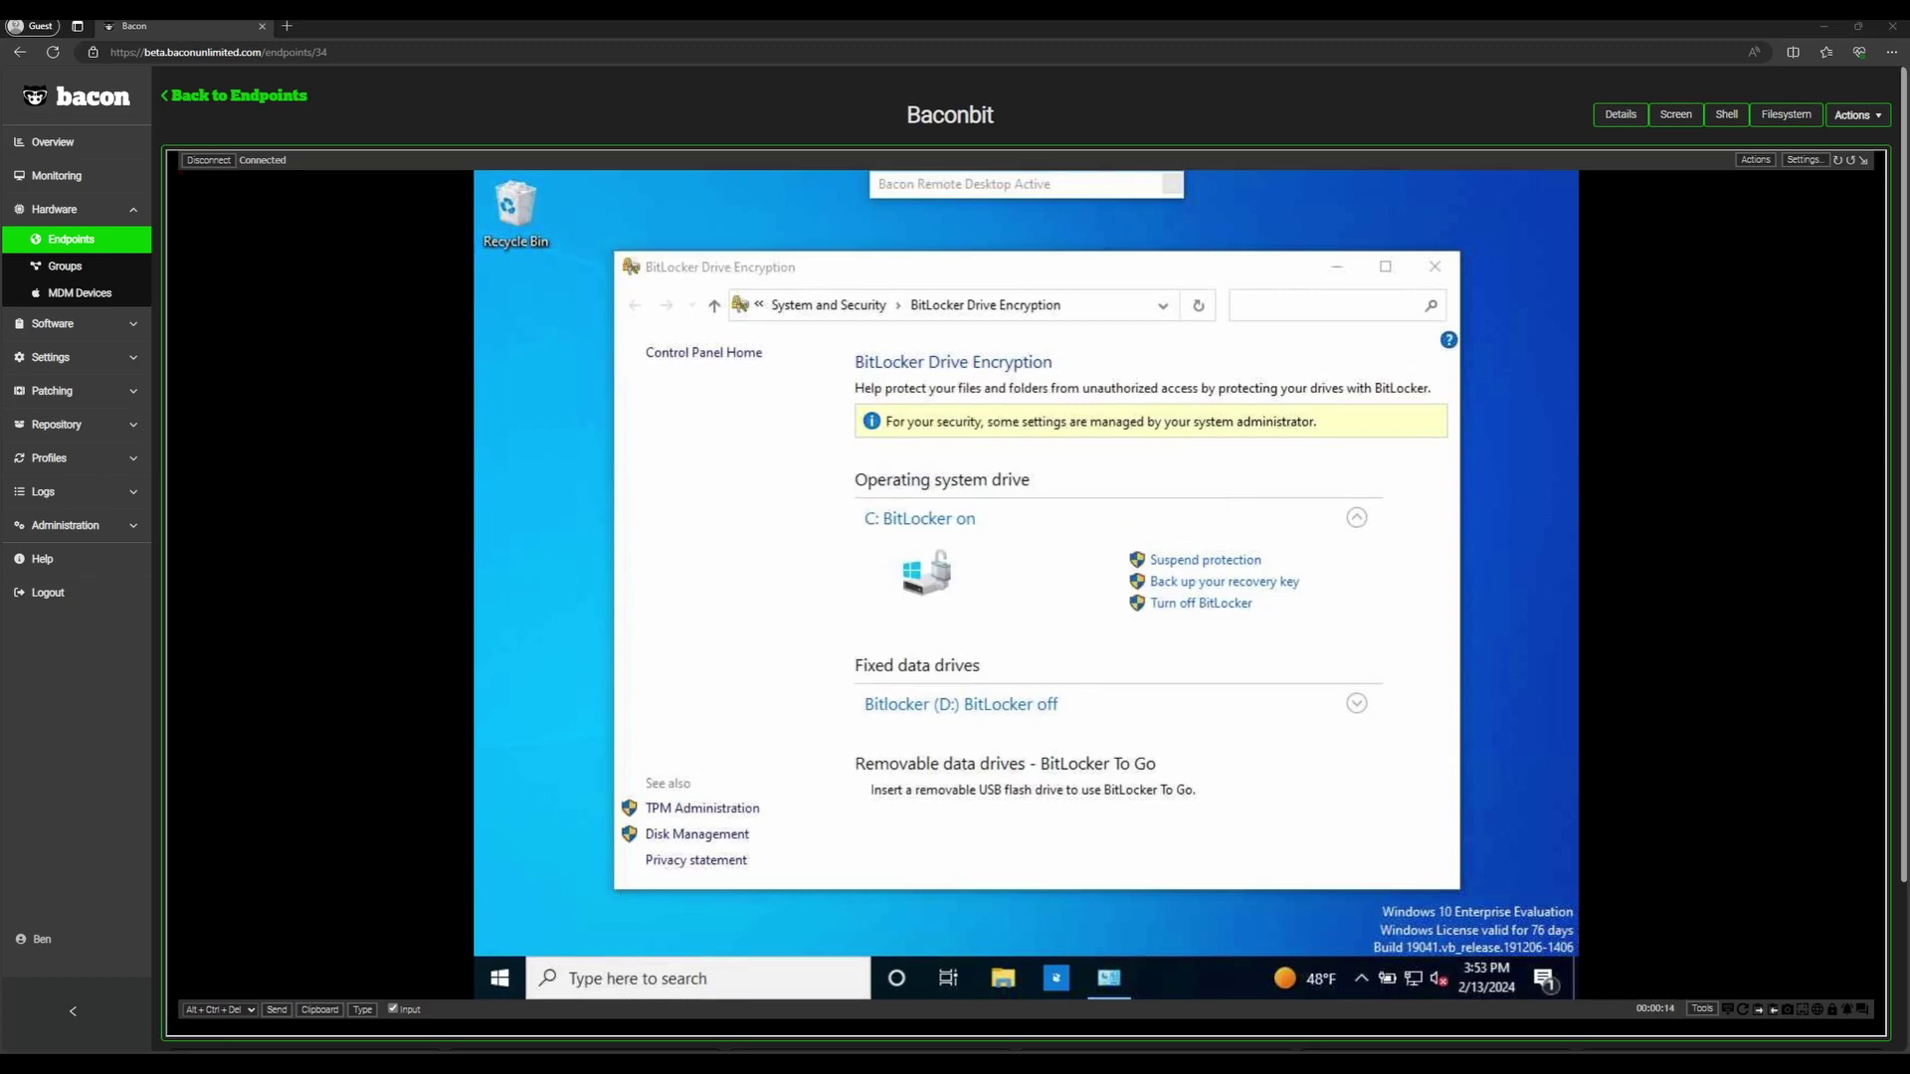
Step: Close the remote session by returning to Baconbit's Details overview
left_click(1621, 114)
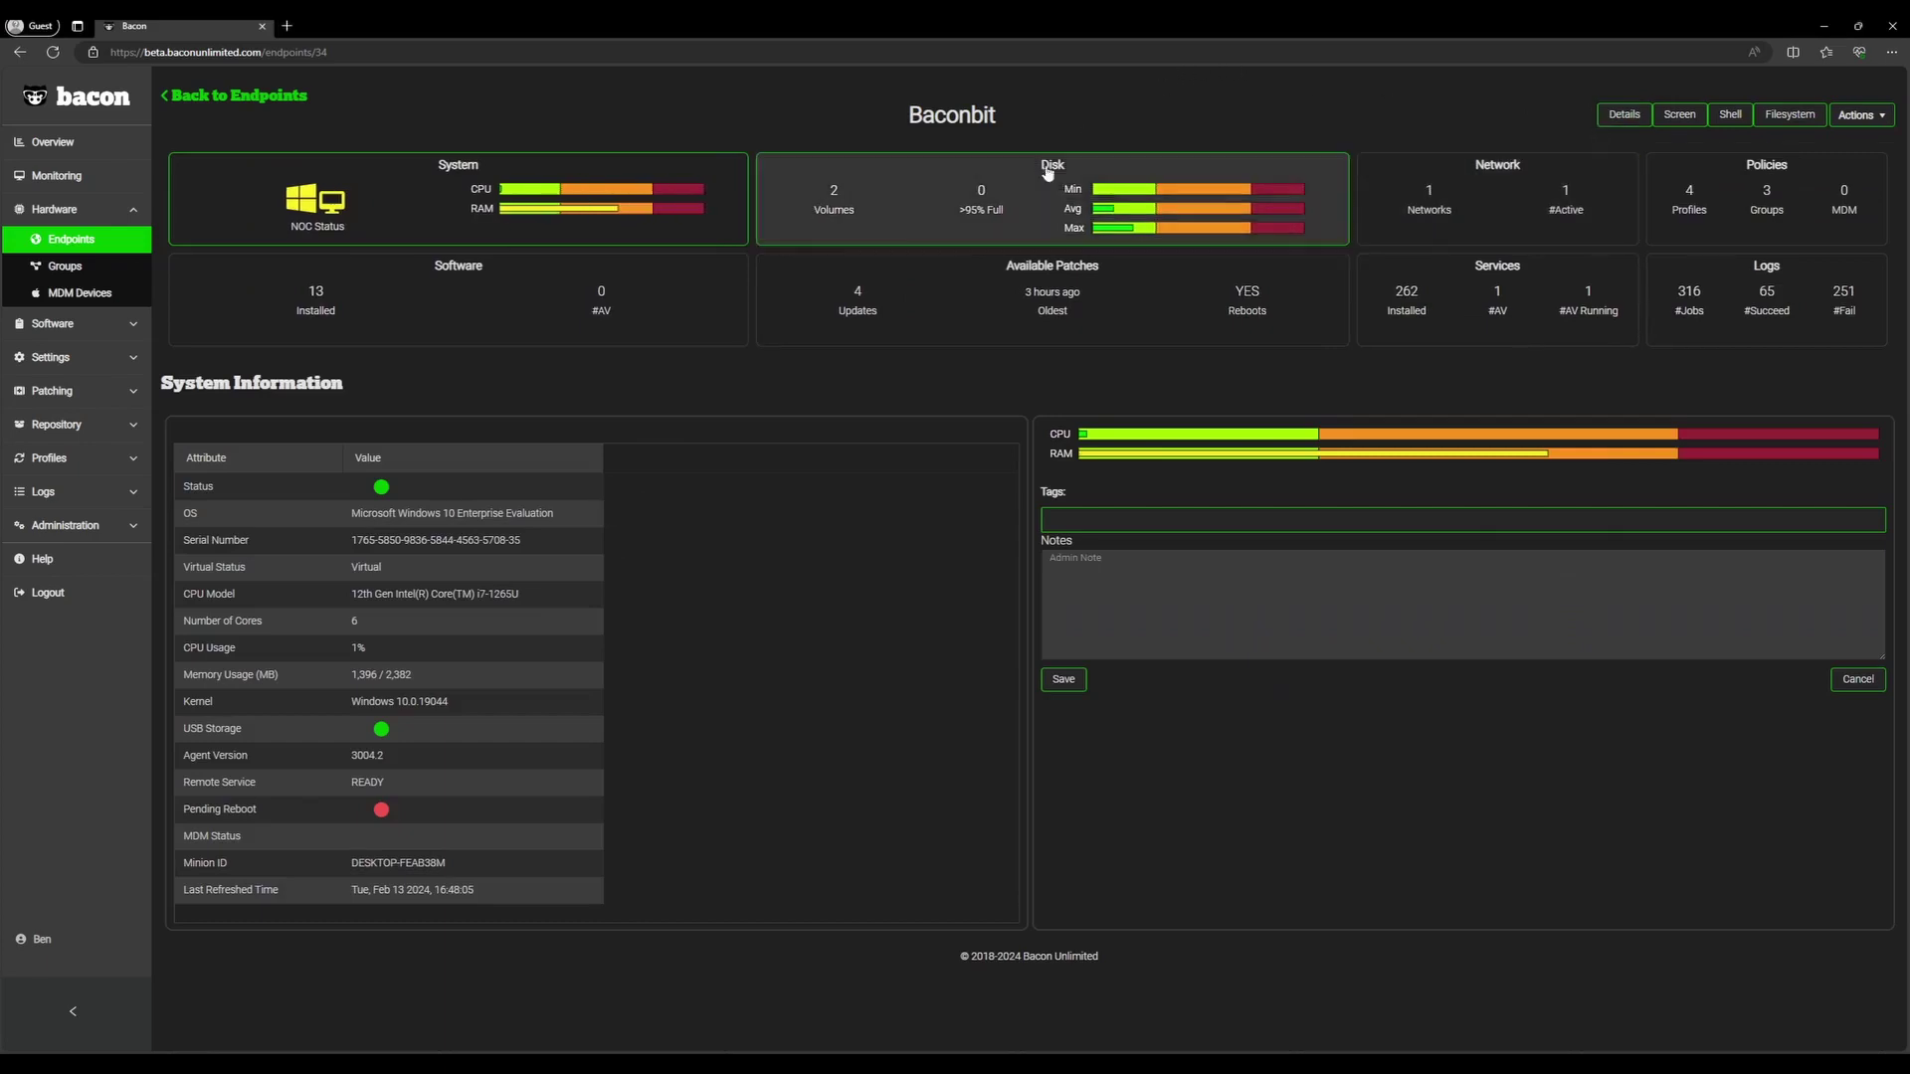
Step: Reveal the C:\ BitLocker recovery key from the Disk card after entering the account password, then close it
left_click(977, 183)
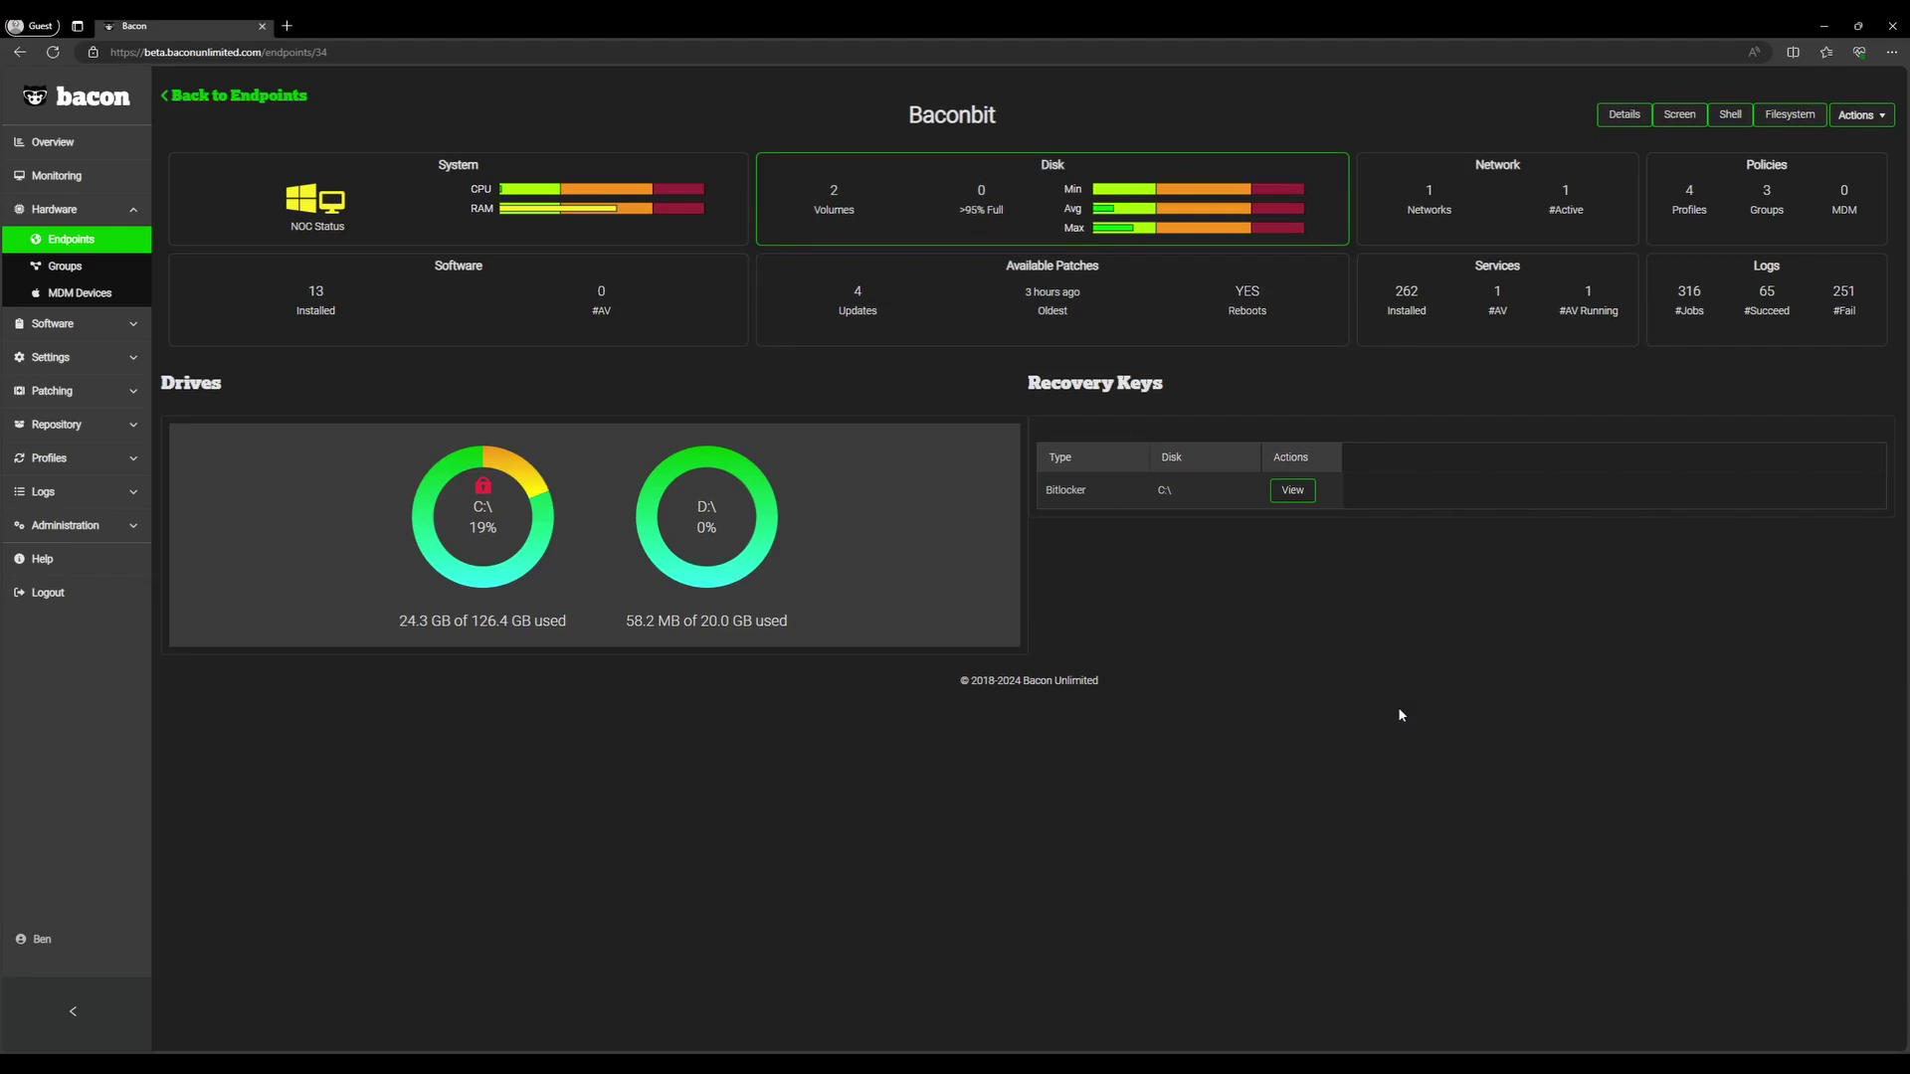
left_click(1293, 491)
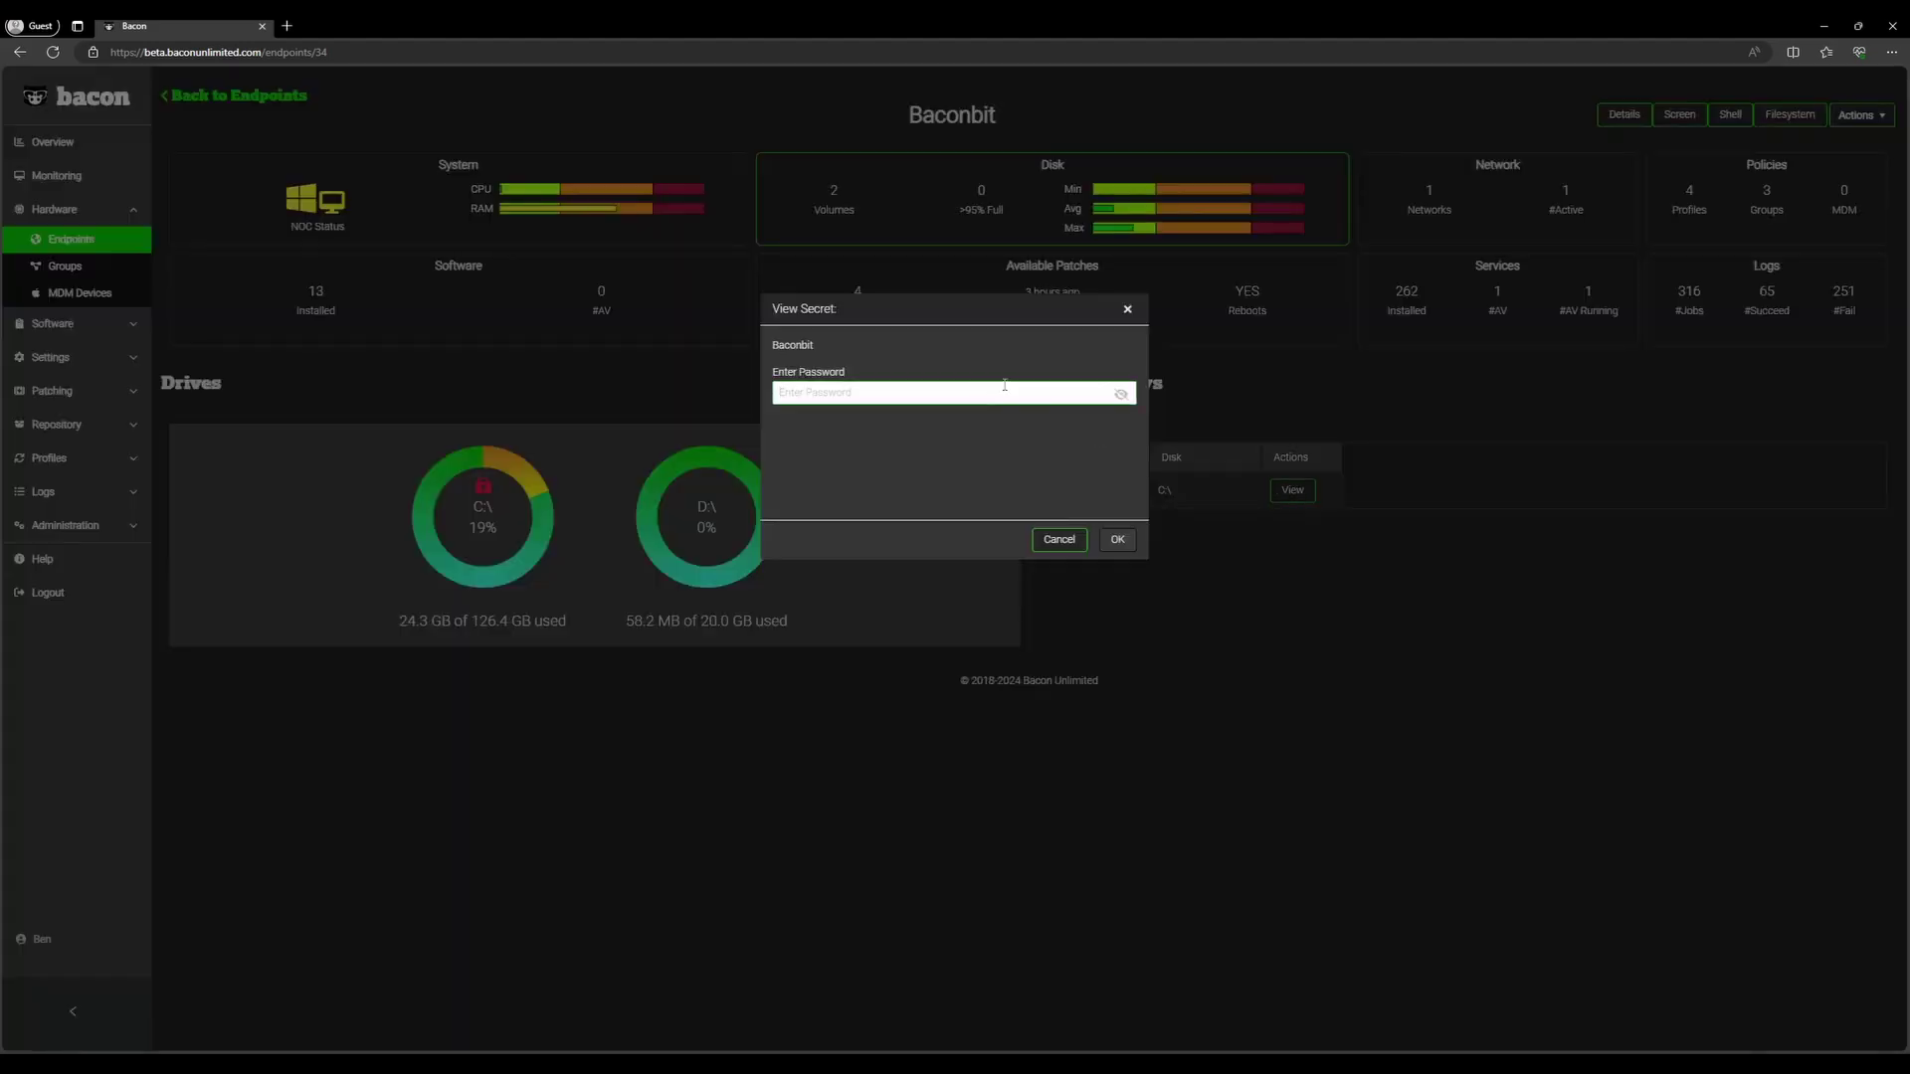
type("•••")
left_click(1117, 539)
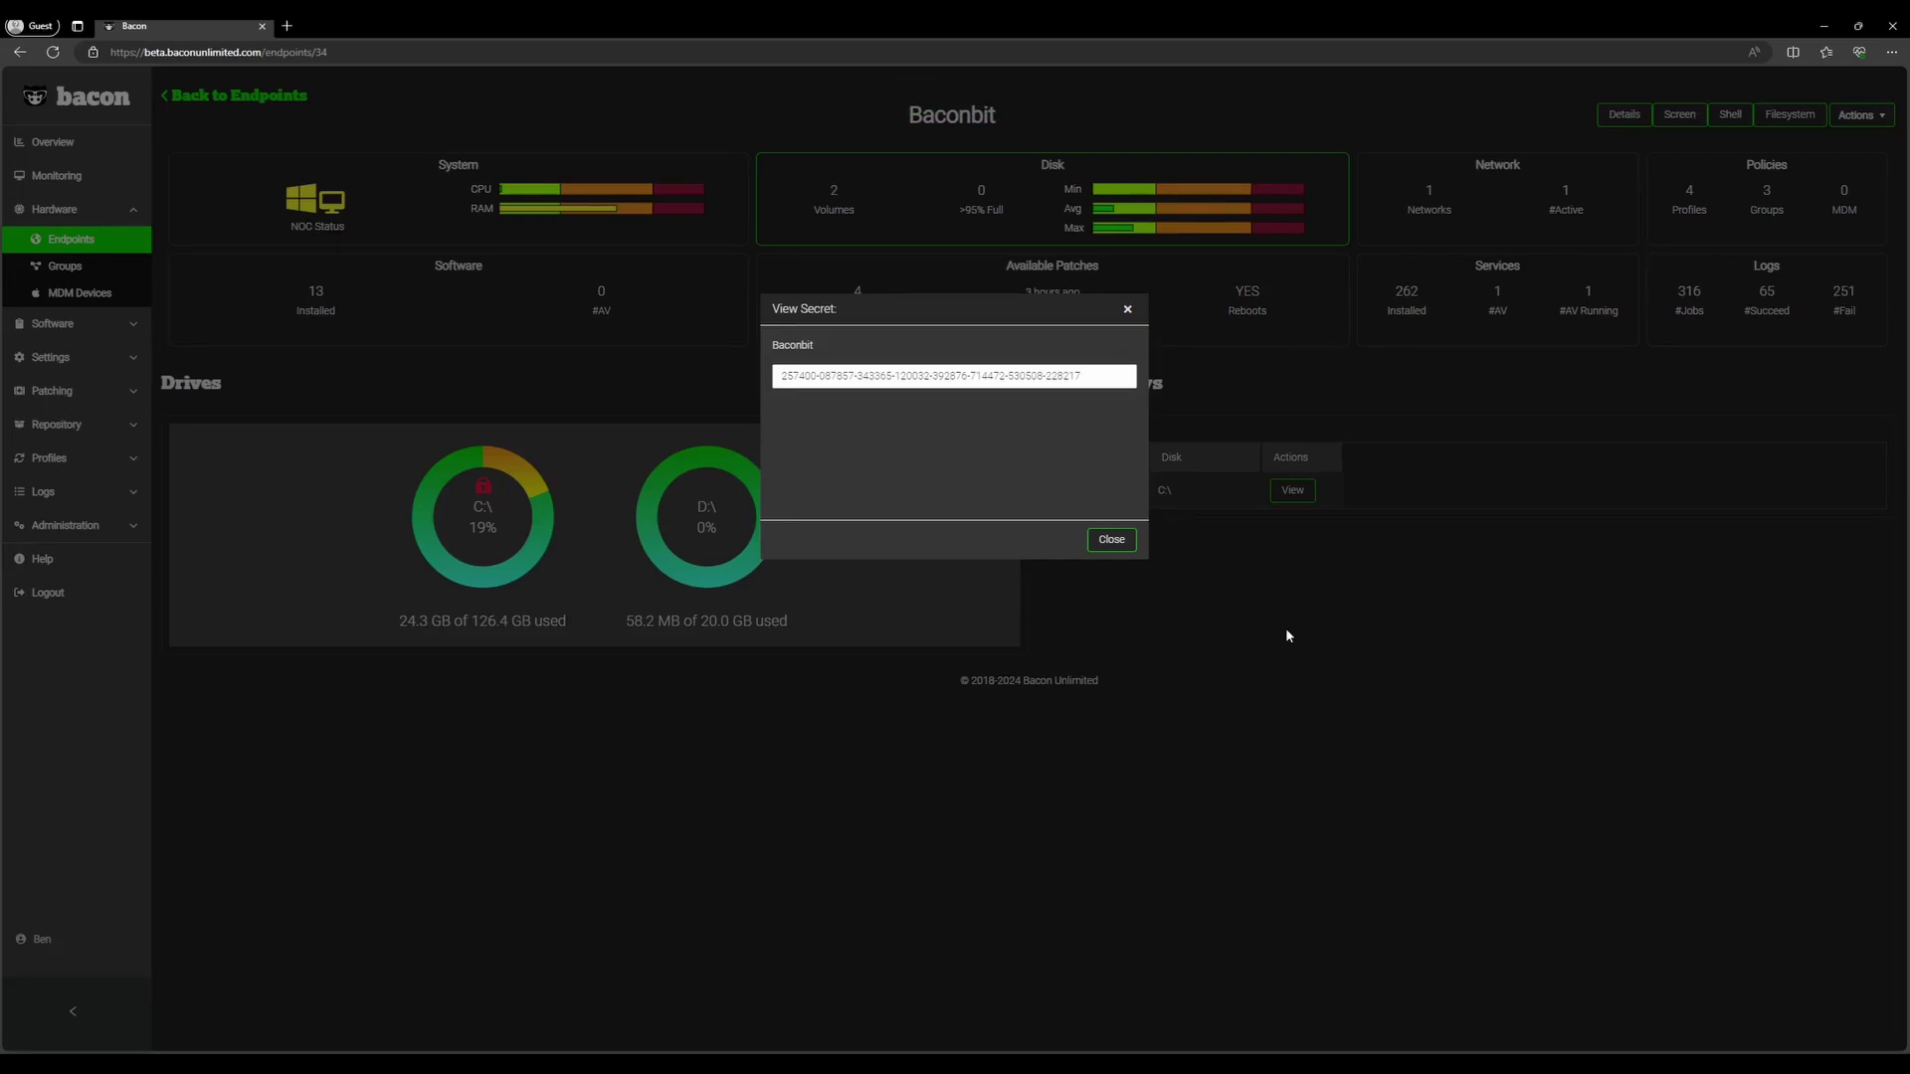
left_click(1111, 542)
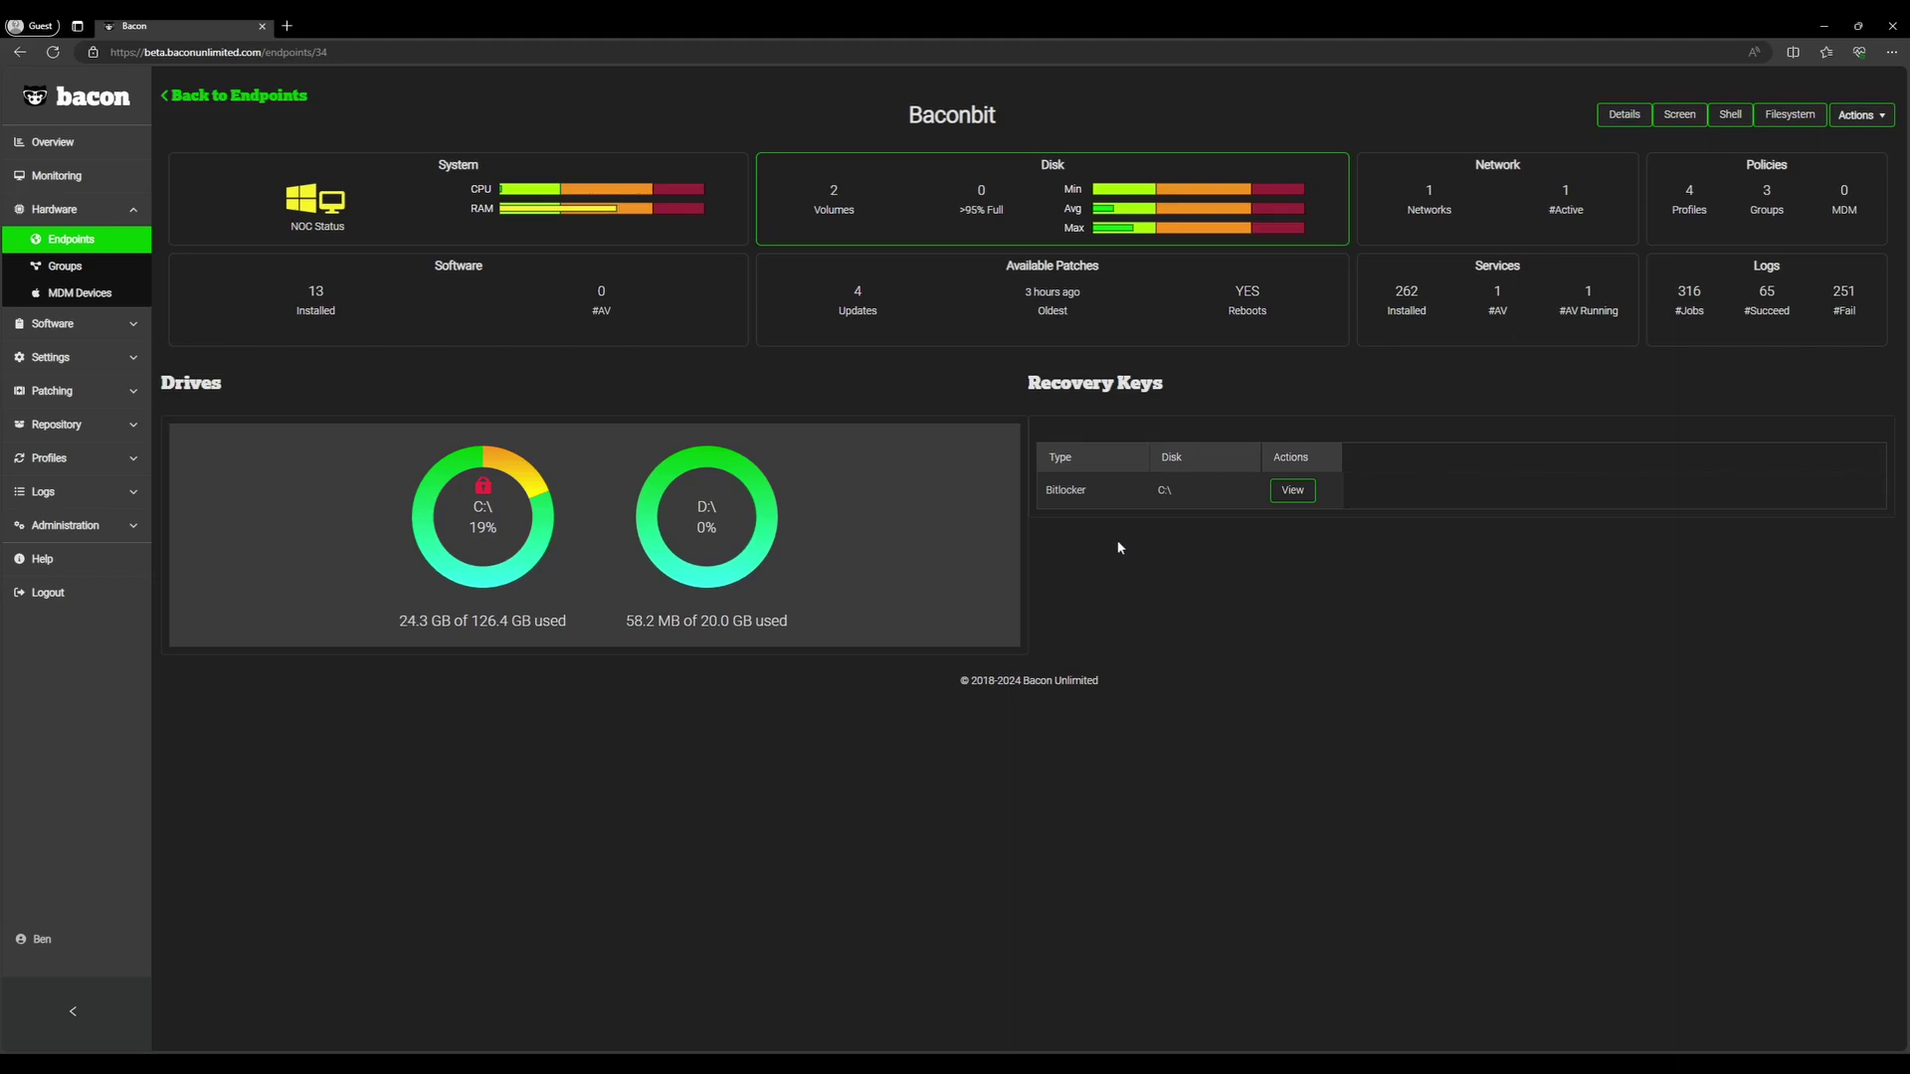
Step: From Administration > Endpoints > Secrets, reveal Baconbit's C:\ BitLocker key via Actions > View, then dismiss it
left_click(105, 532)
left_click(89, 503)
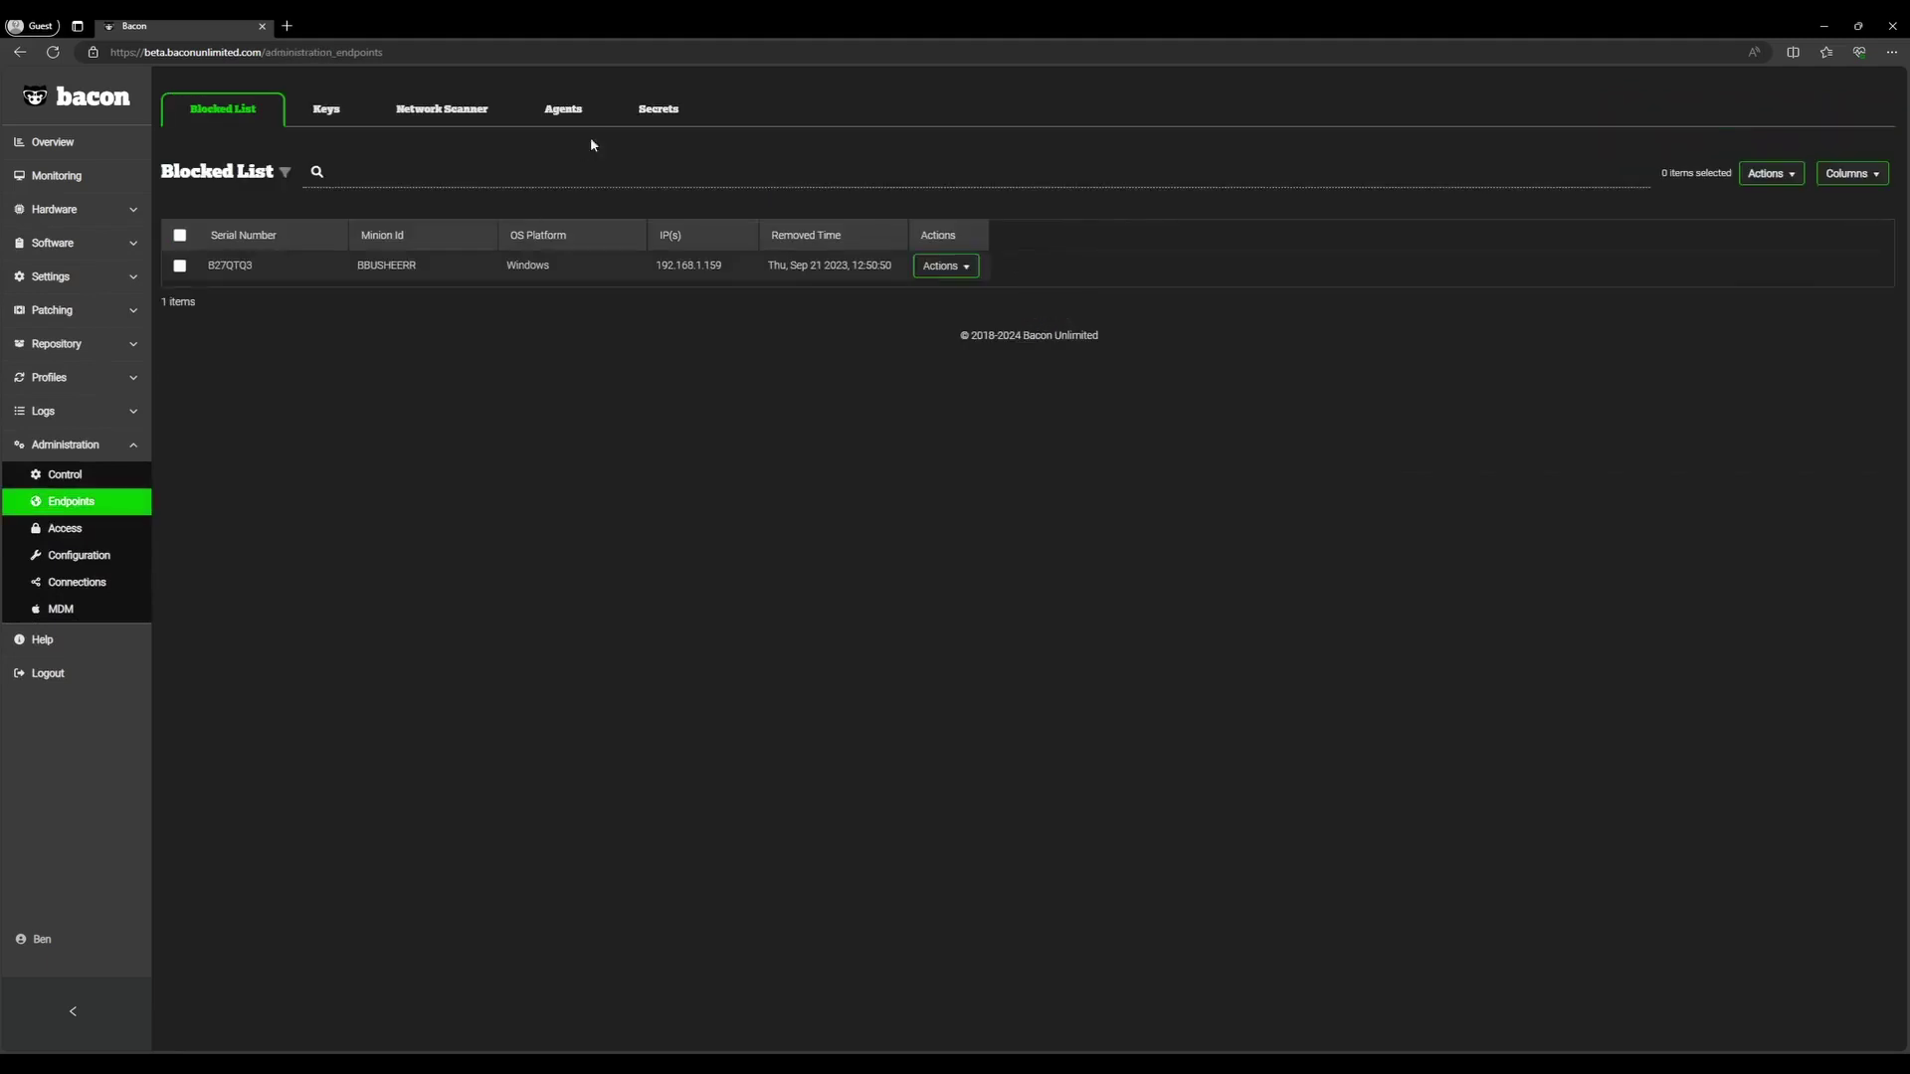
left_click(658, 111)
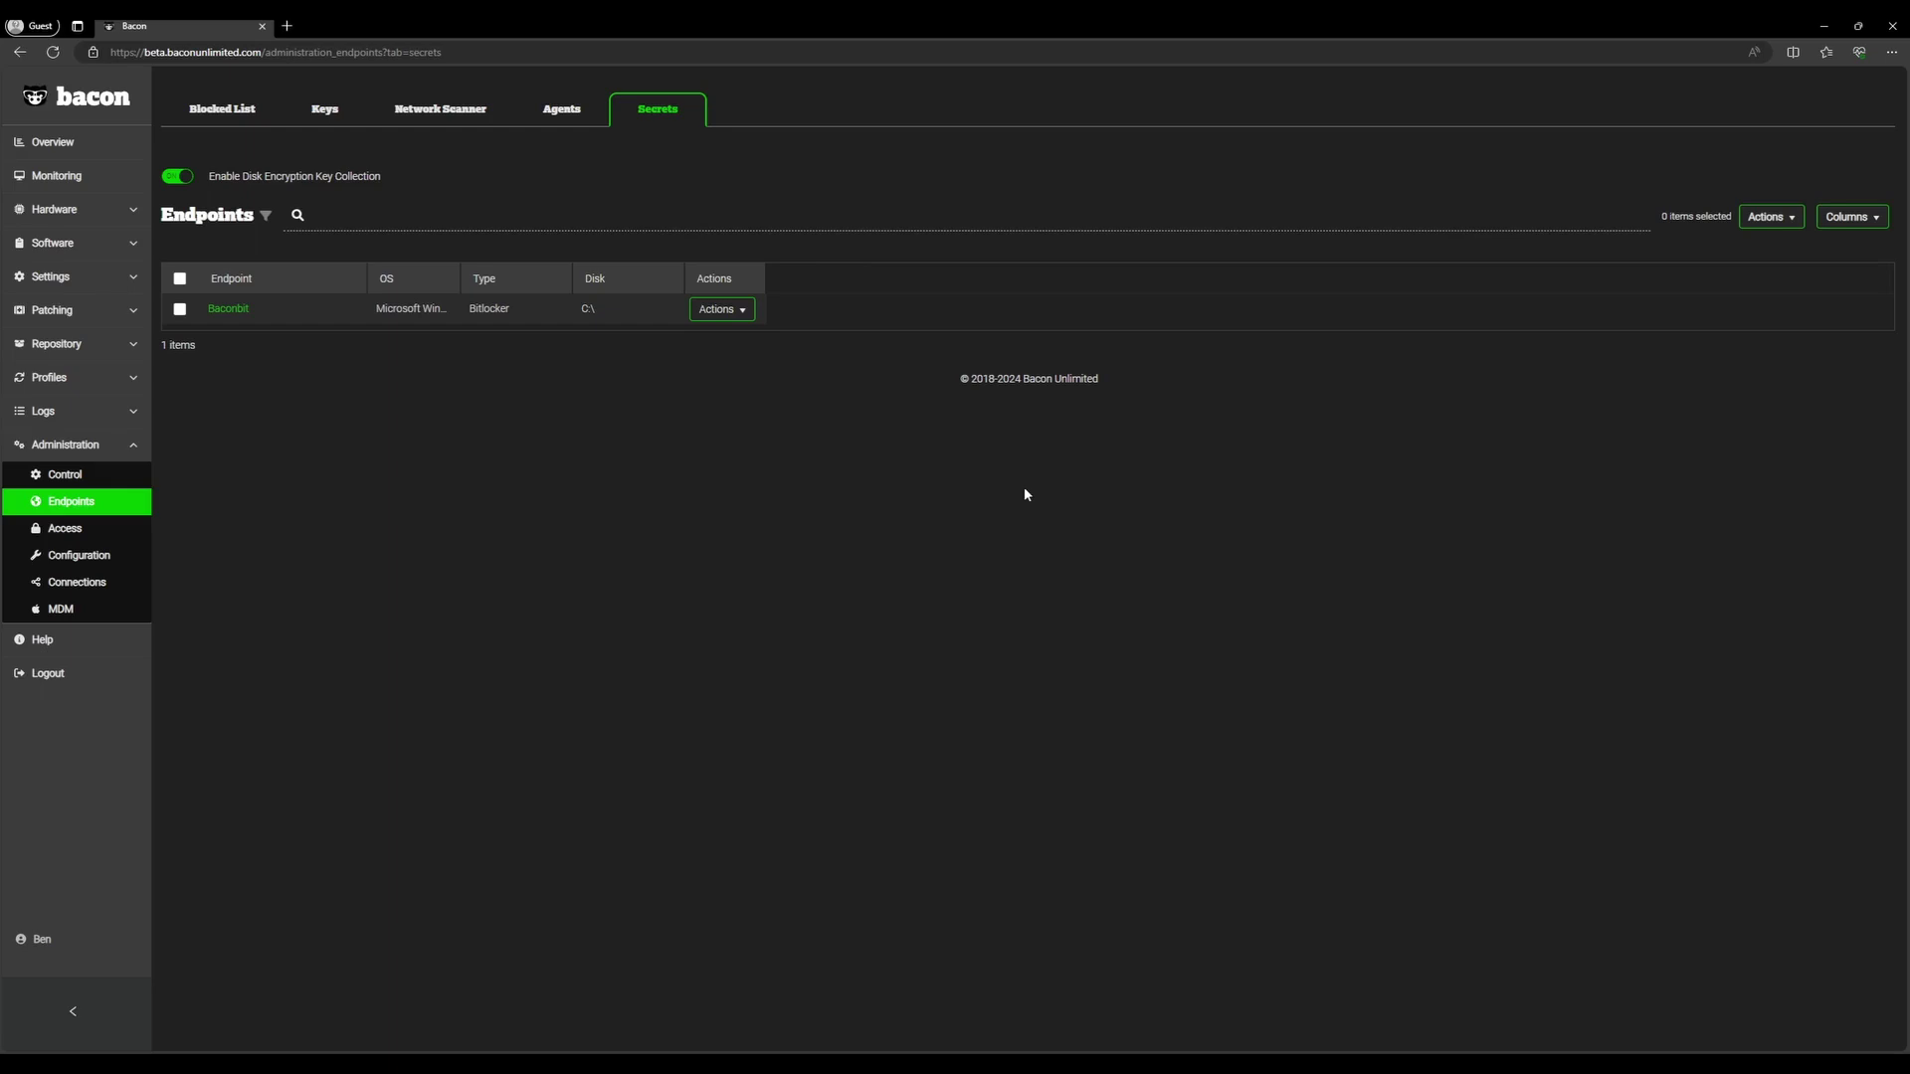
left_click(734, 311)
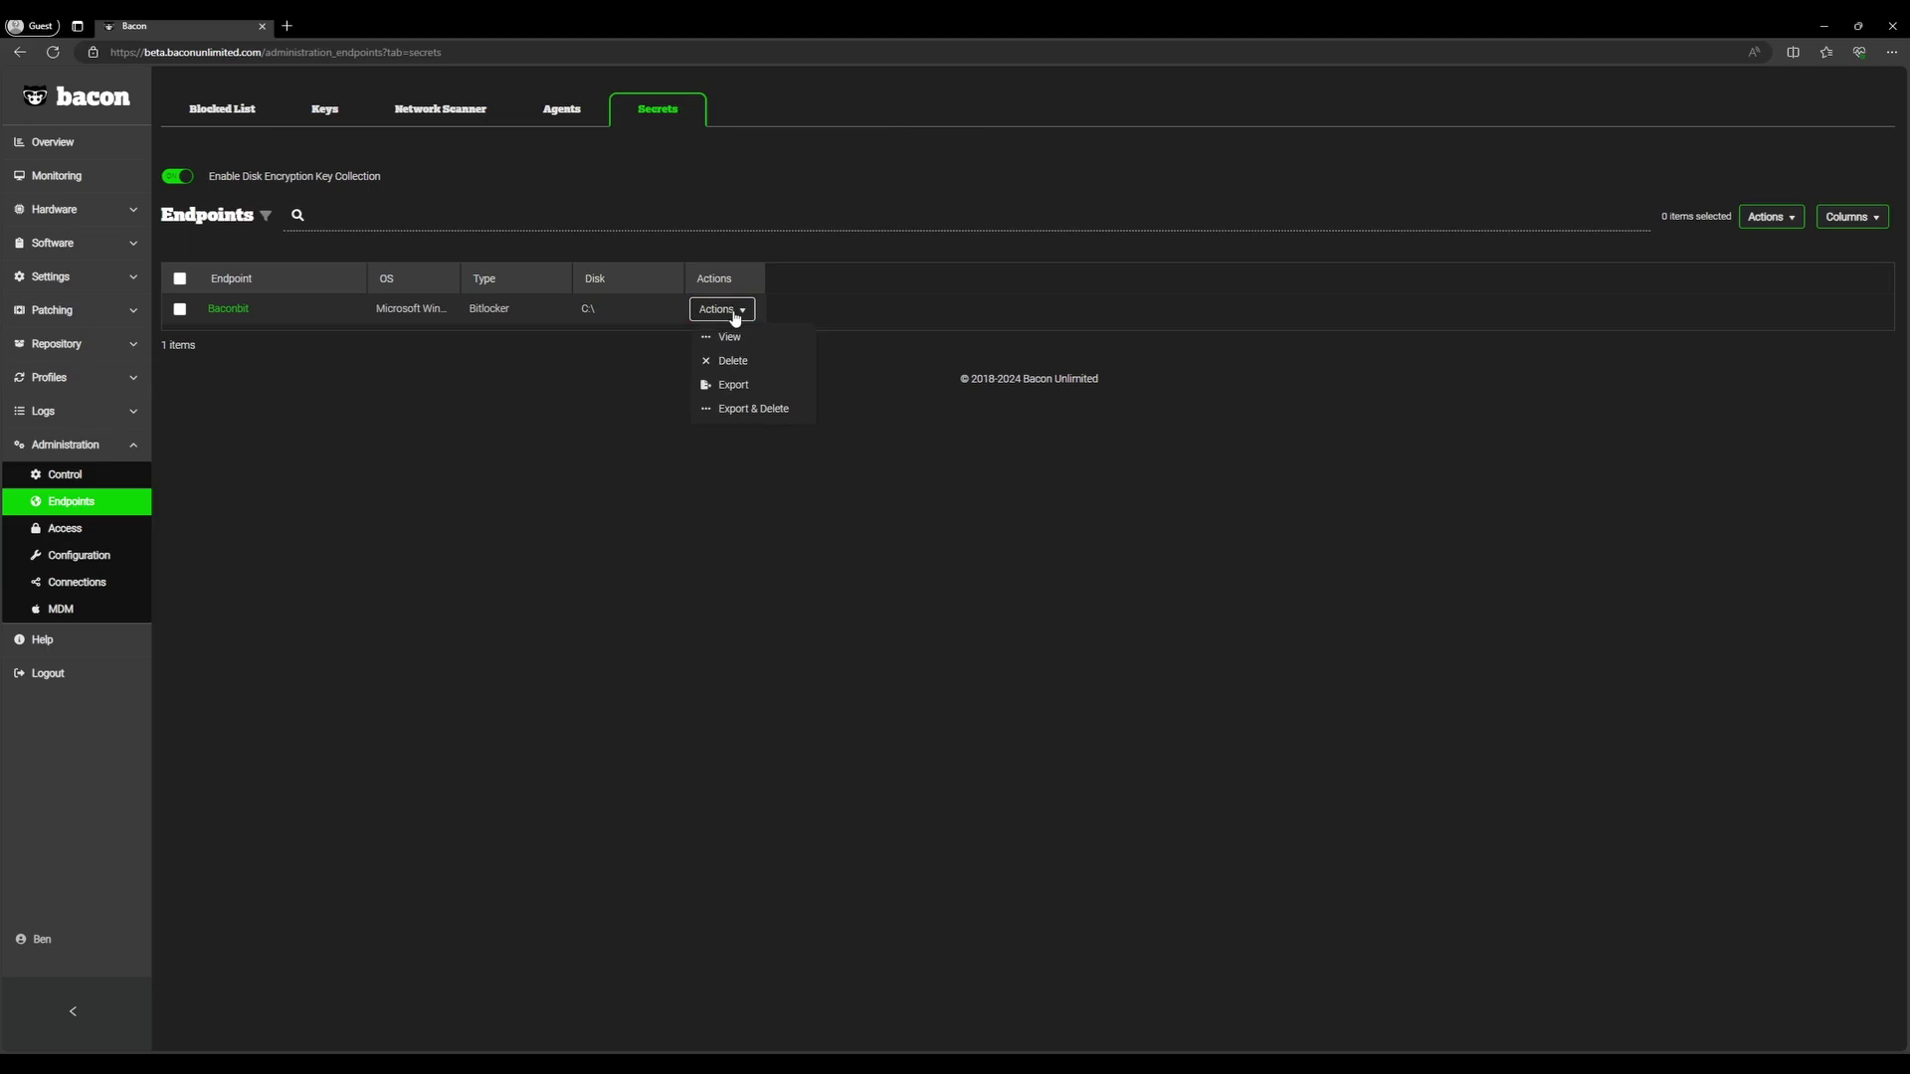
left_click(737, 336)
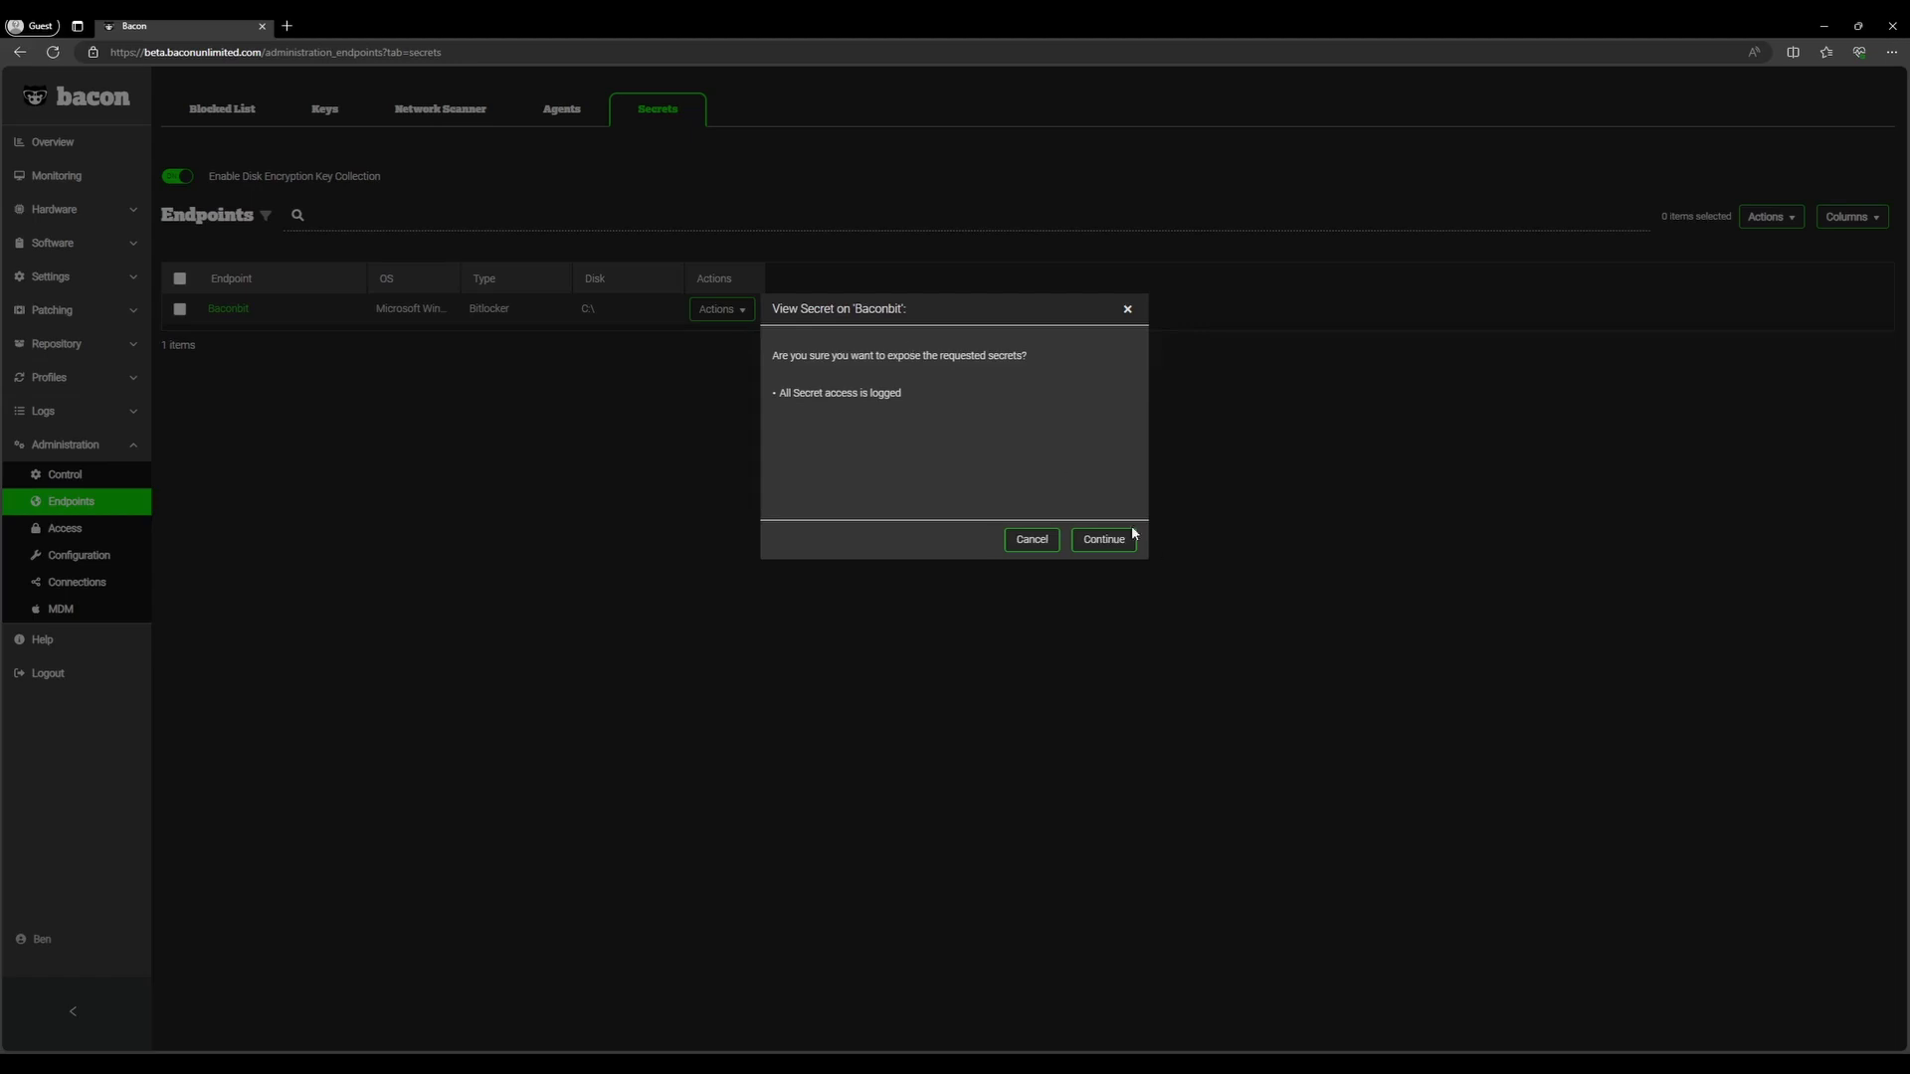
left_click(1100, 542)
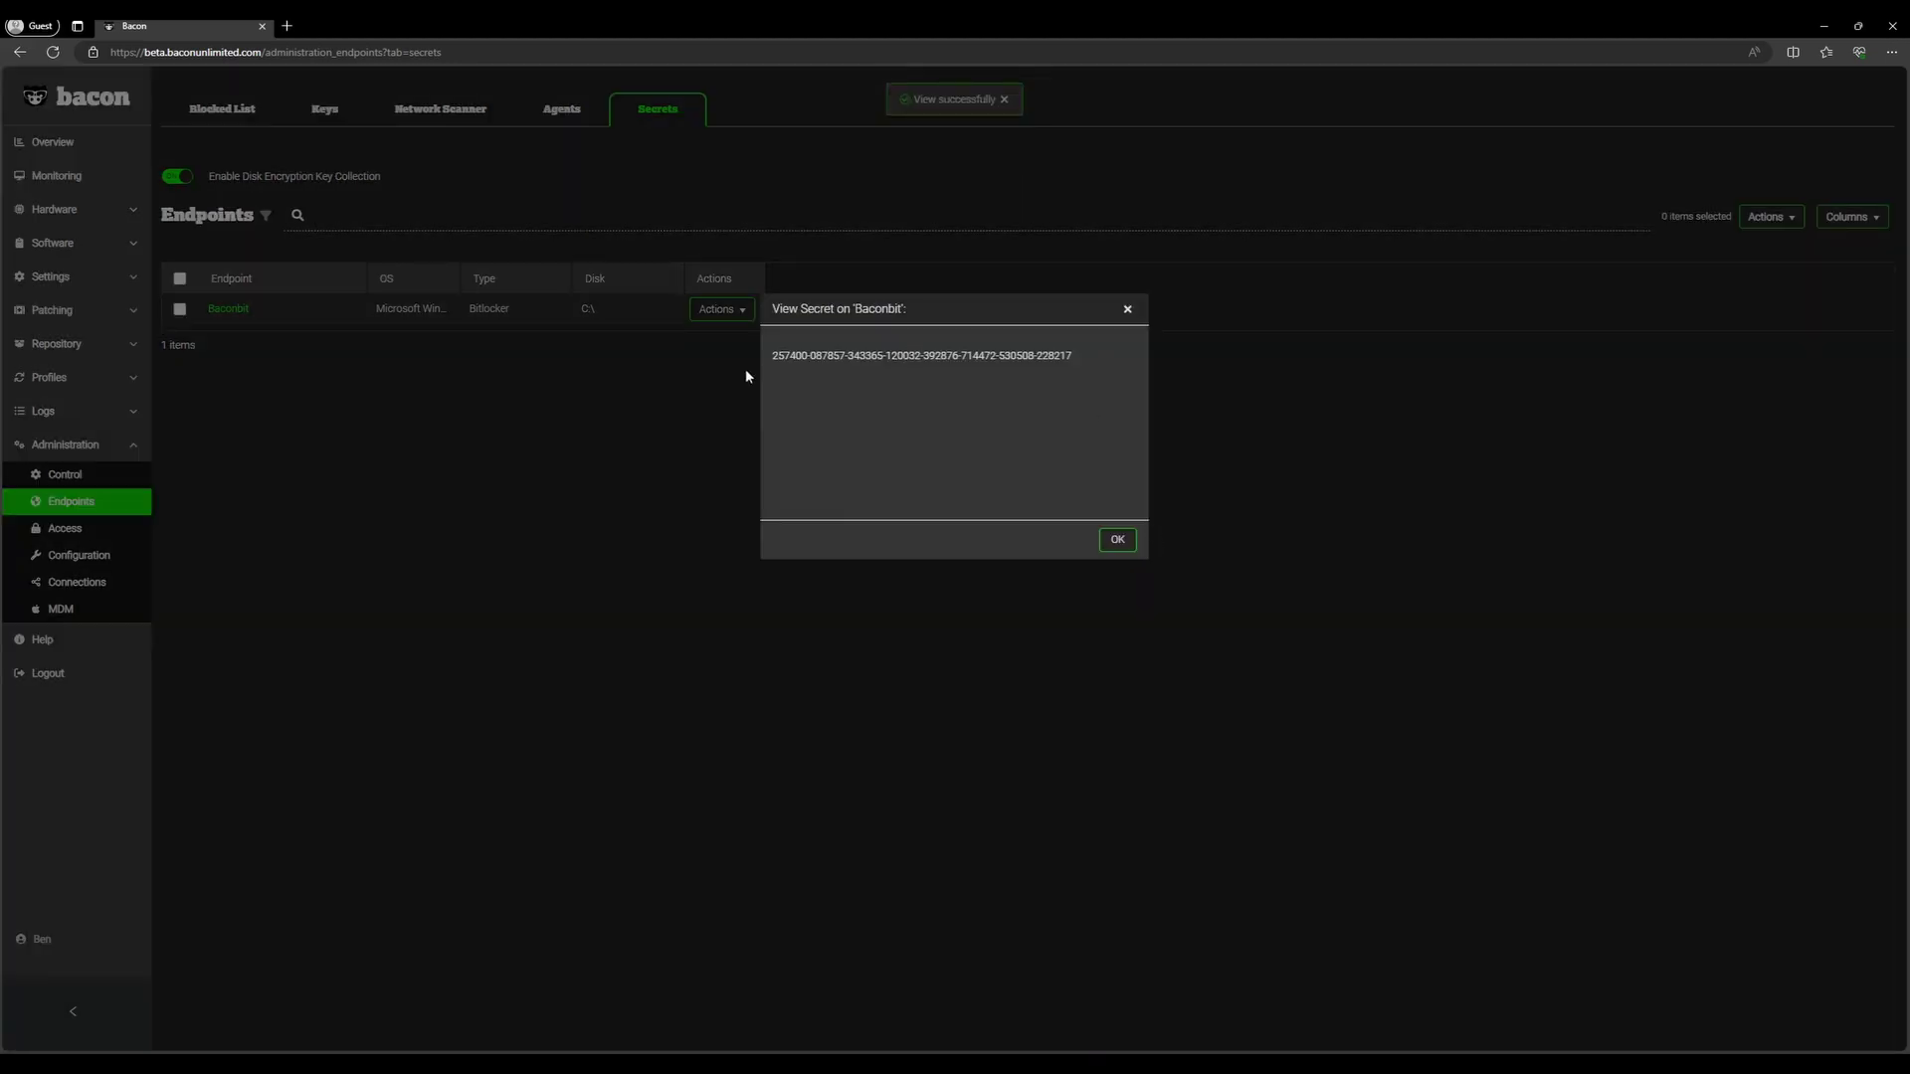
left_click(1118, 539)
left_click(708, 312)
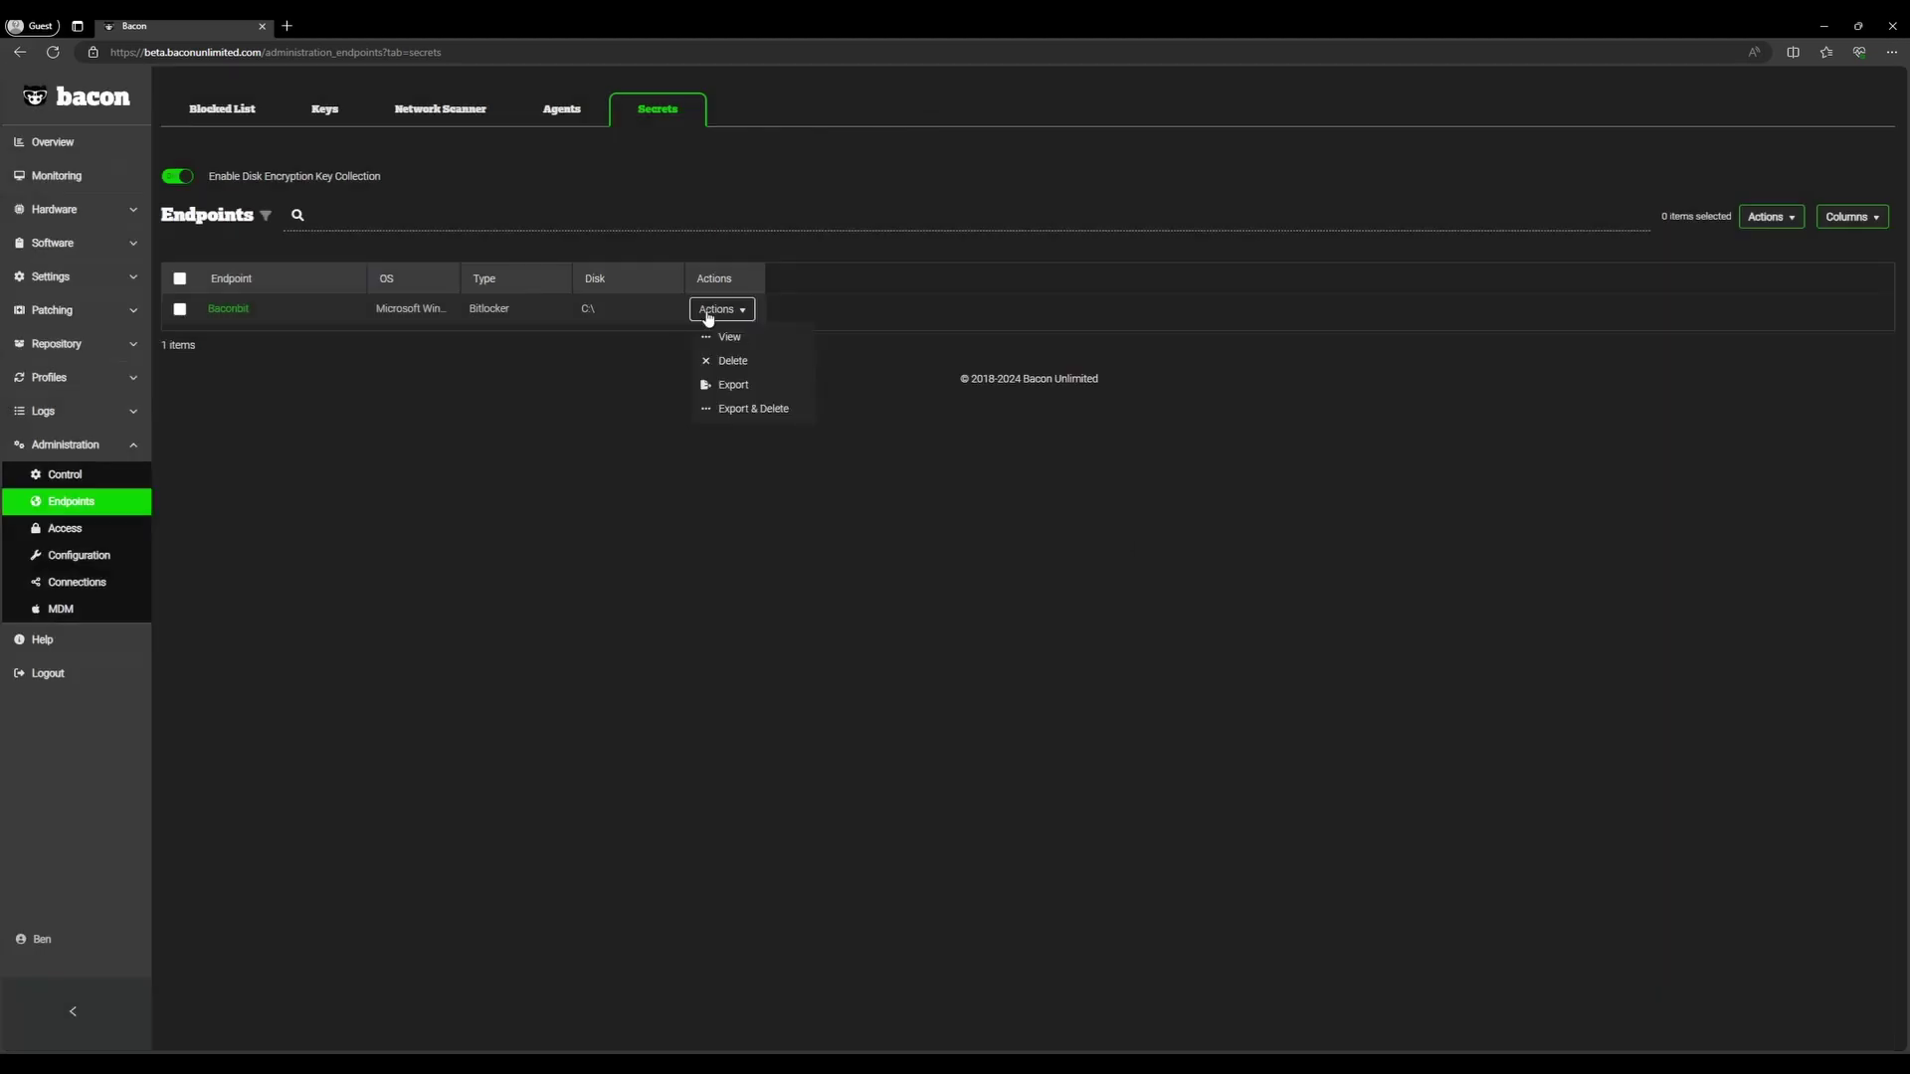
left_click(753, 364)
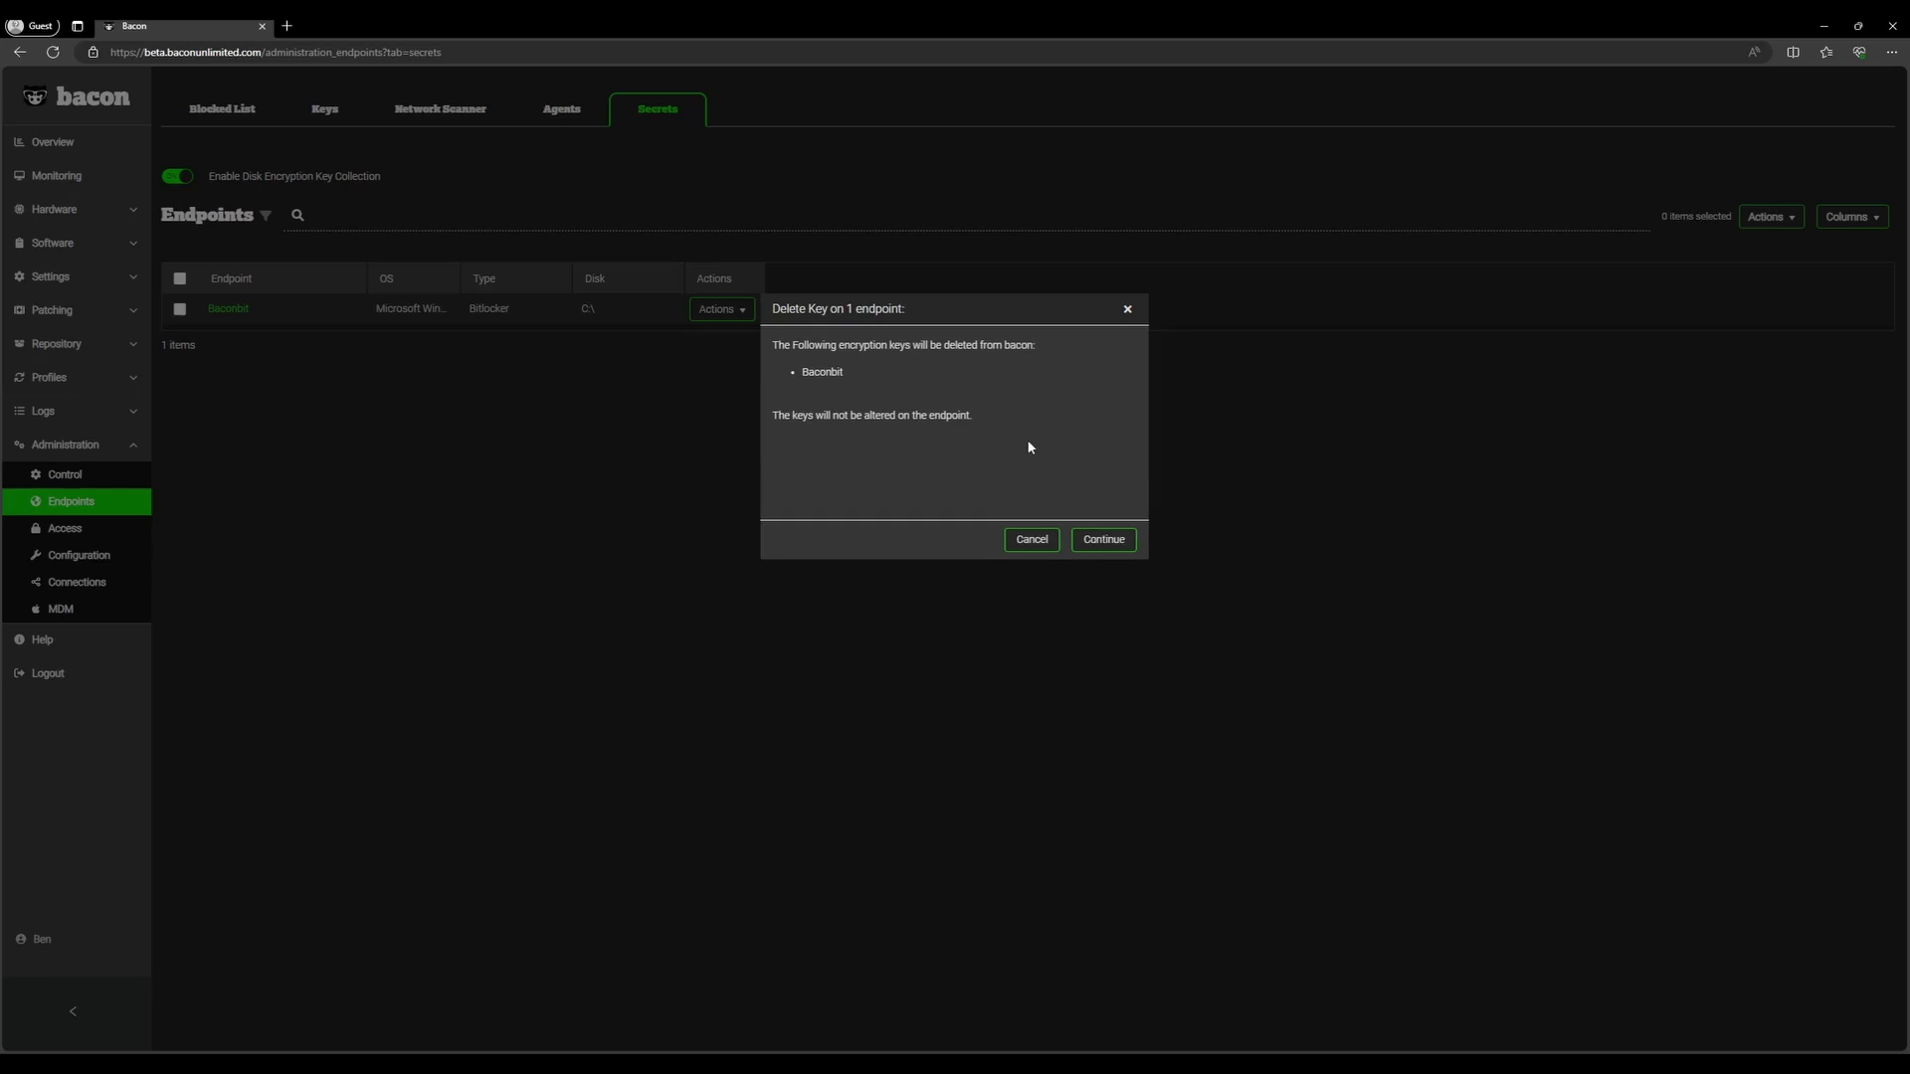
Step: Cancel the pending key deletion and export Baconbit's C:\ recovery key as a downloaded file
left_click(1047, 545)
left_click(723, 310)
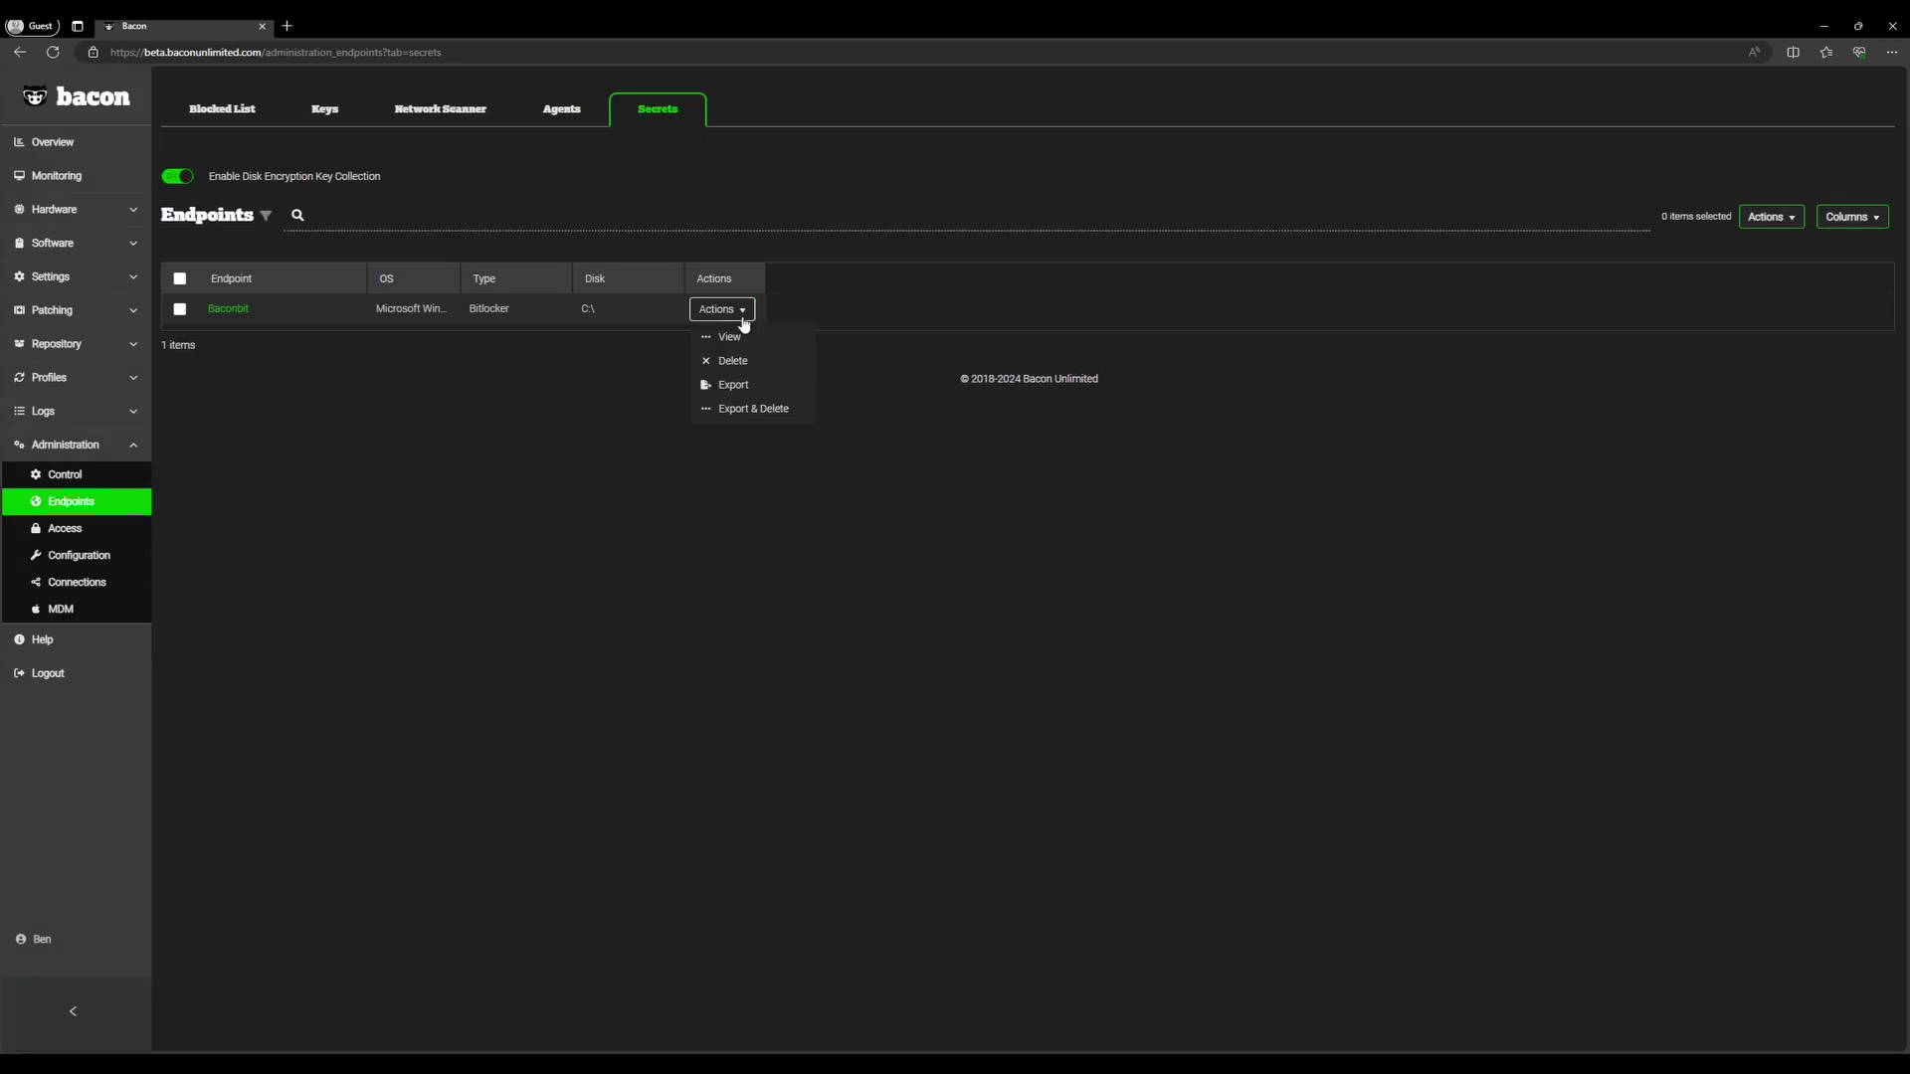
left_click(755, 394)
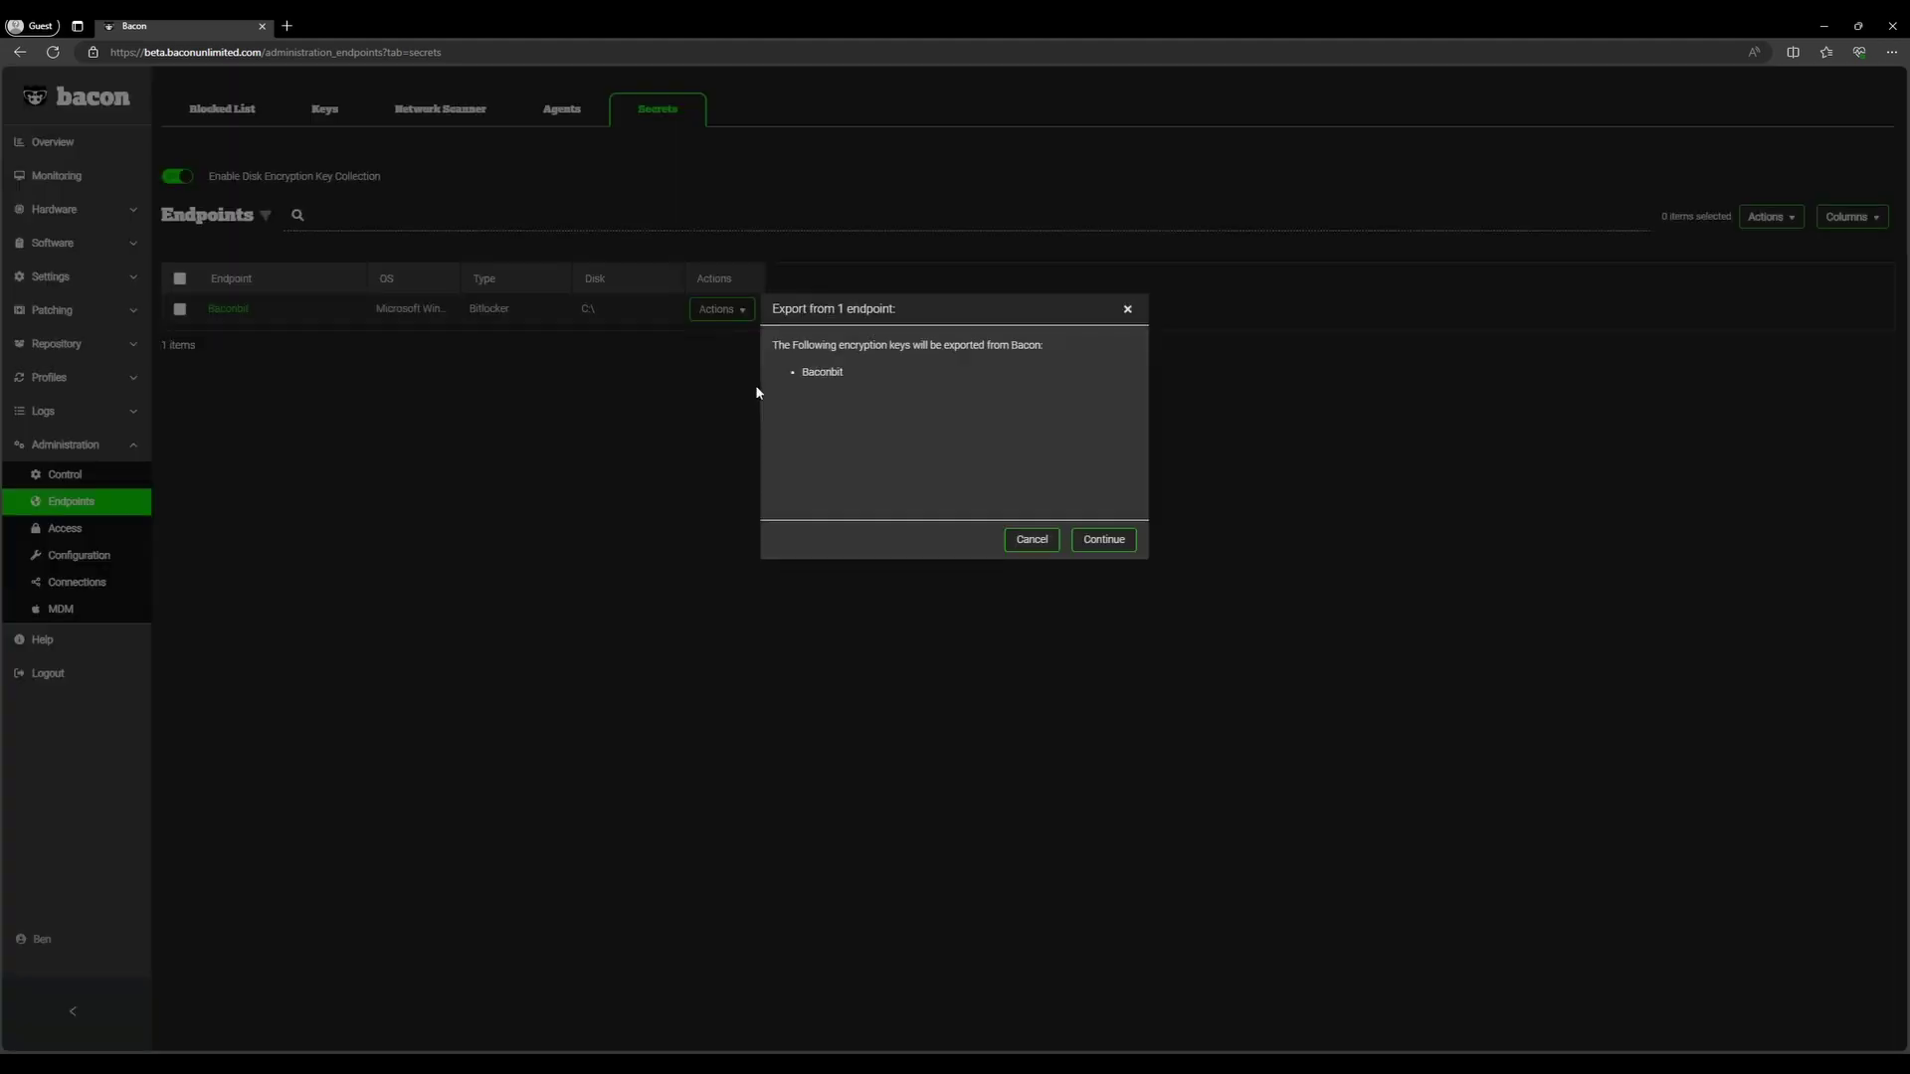
left_click(1087, 542)
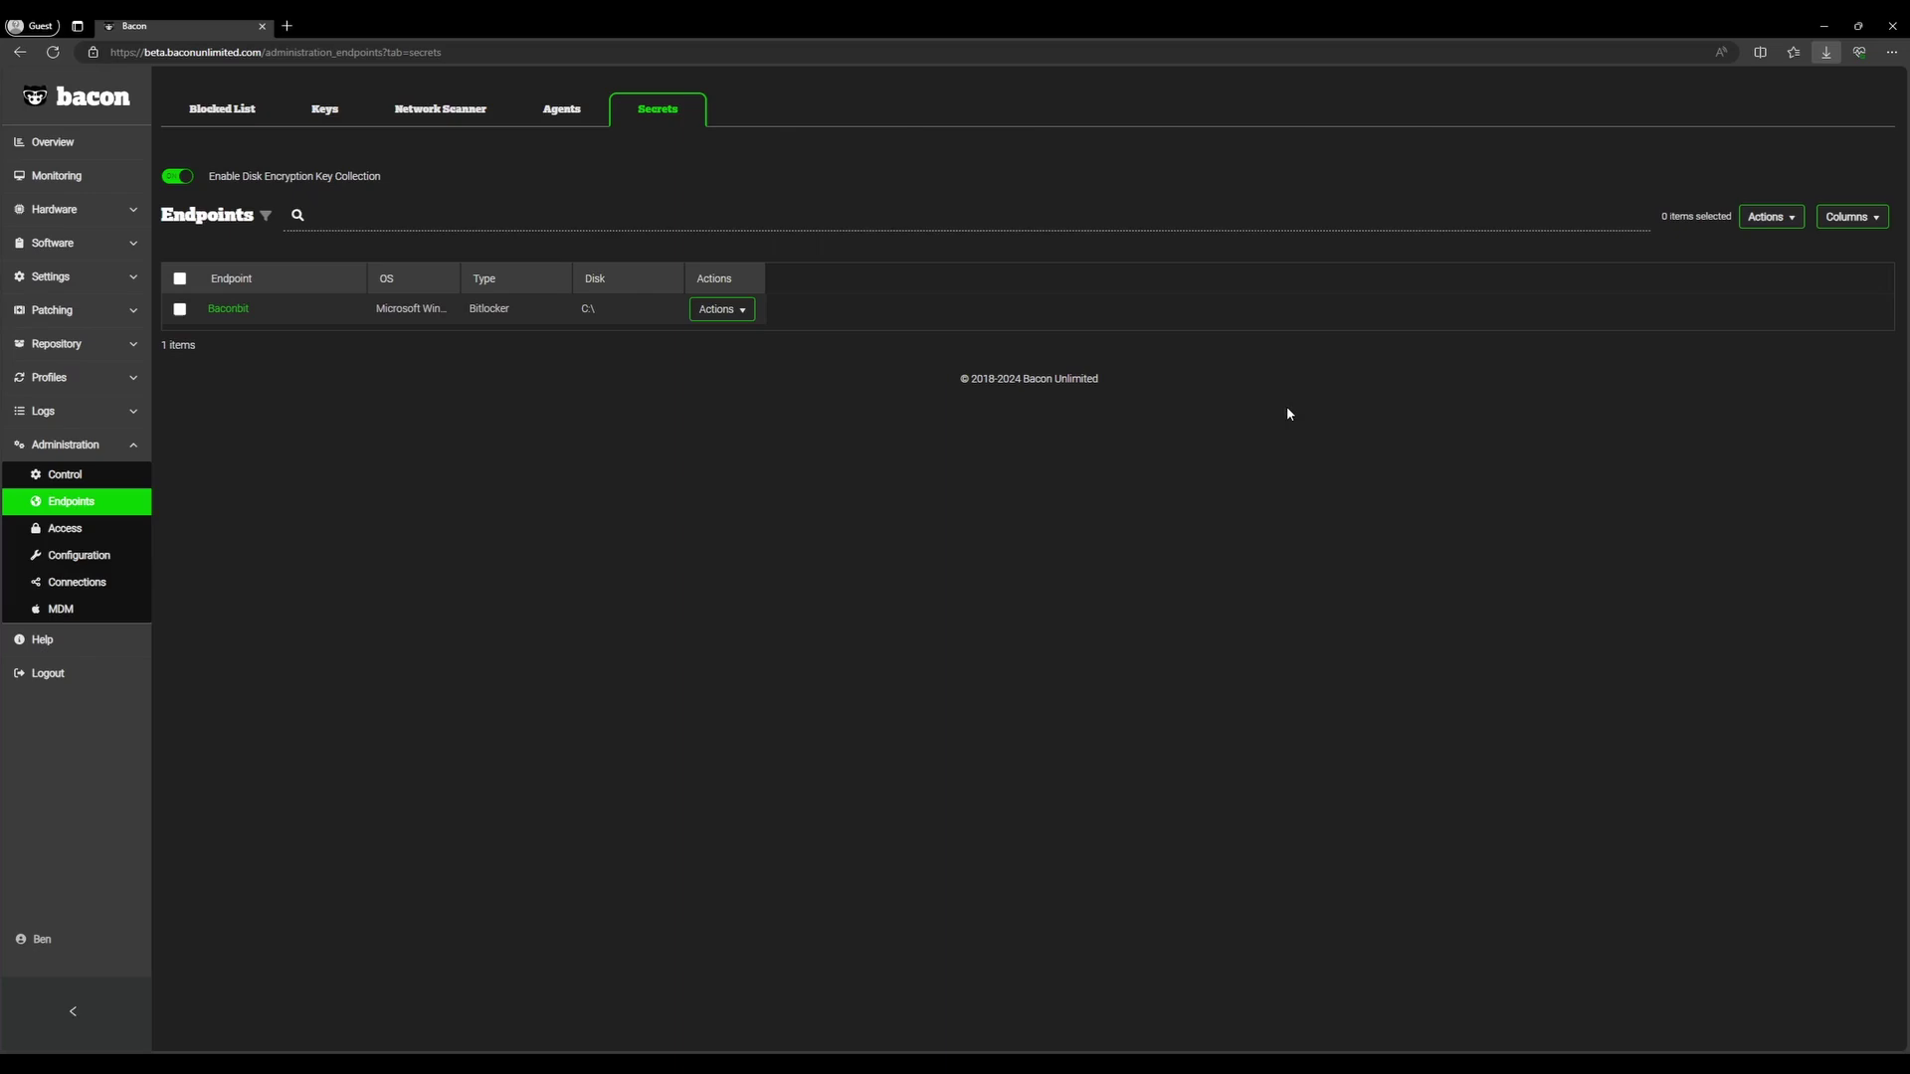
left_click(734, 312)
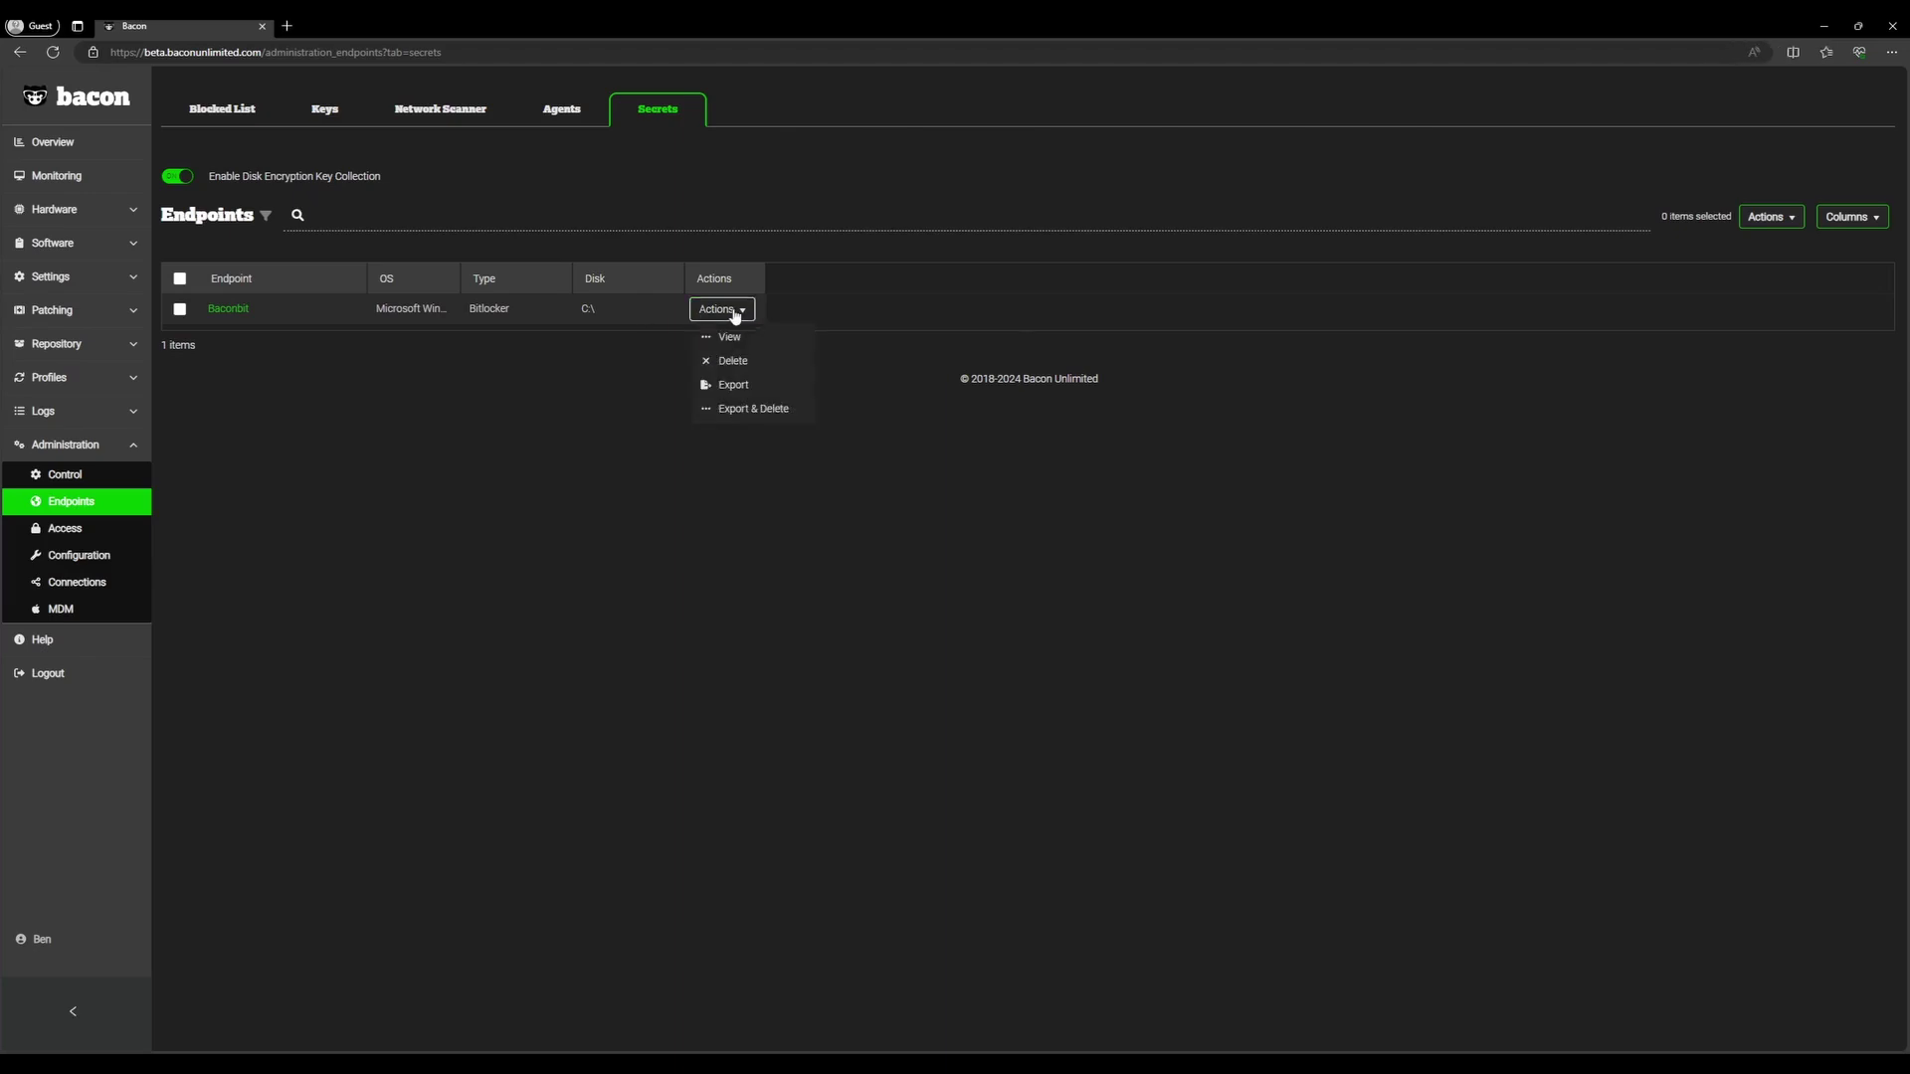
left_click(789, 418)
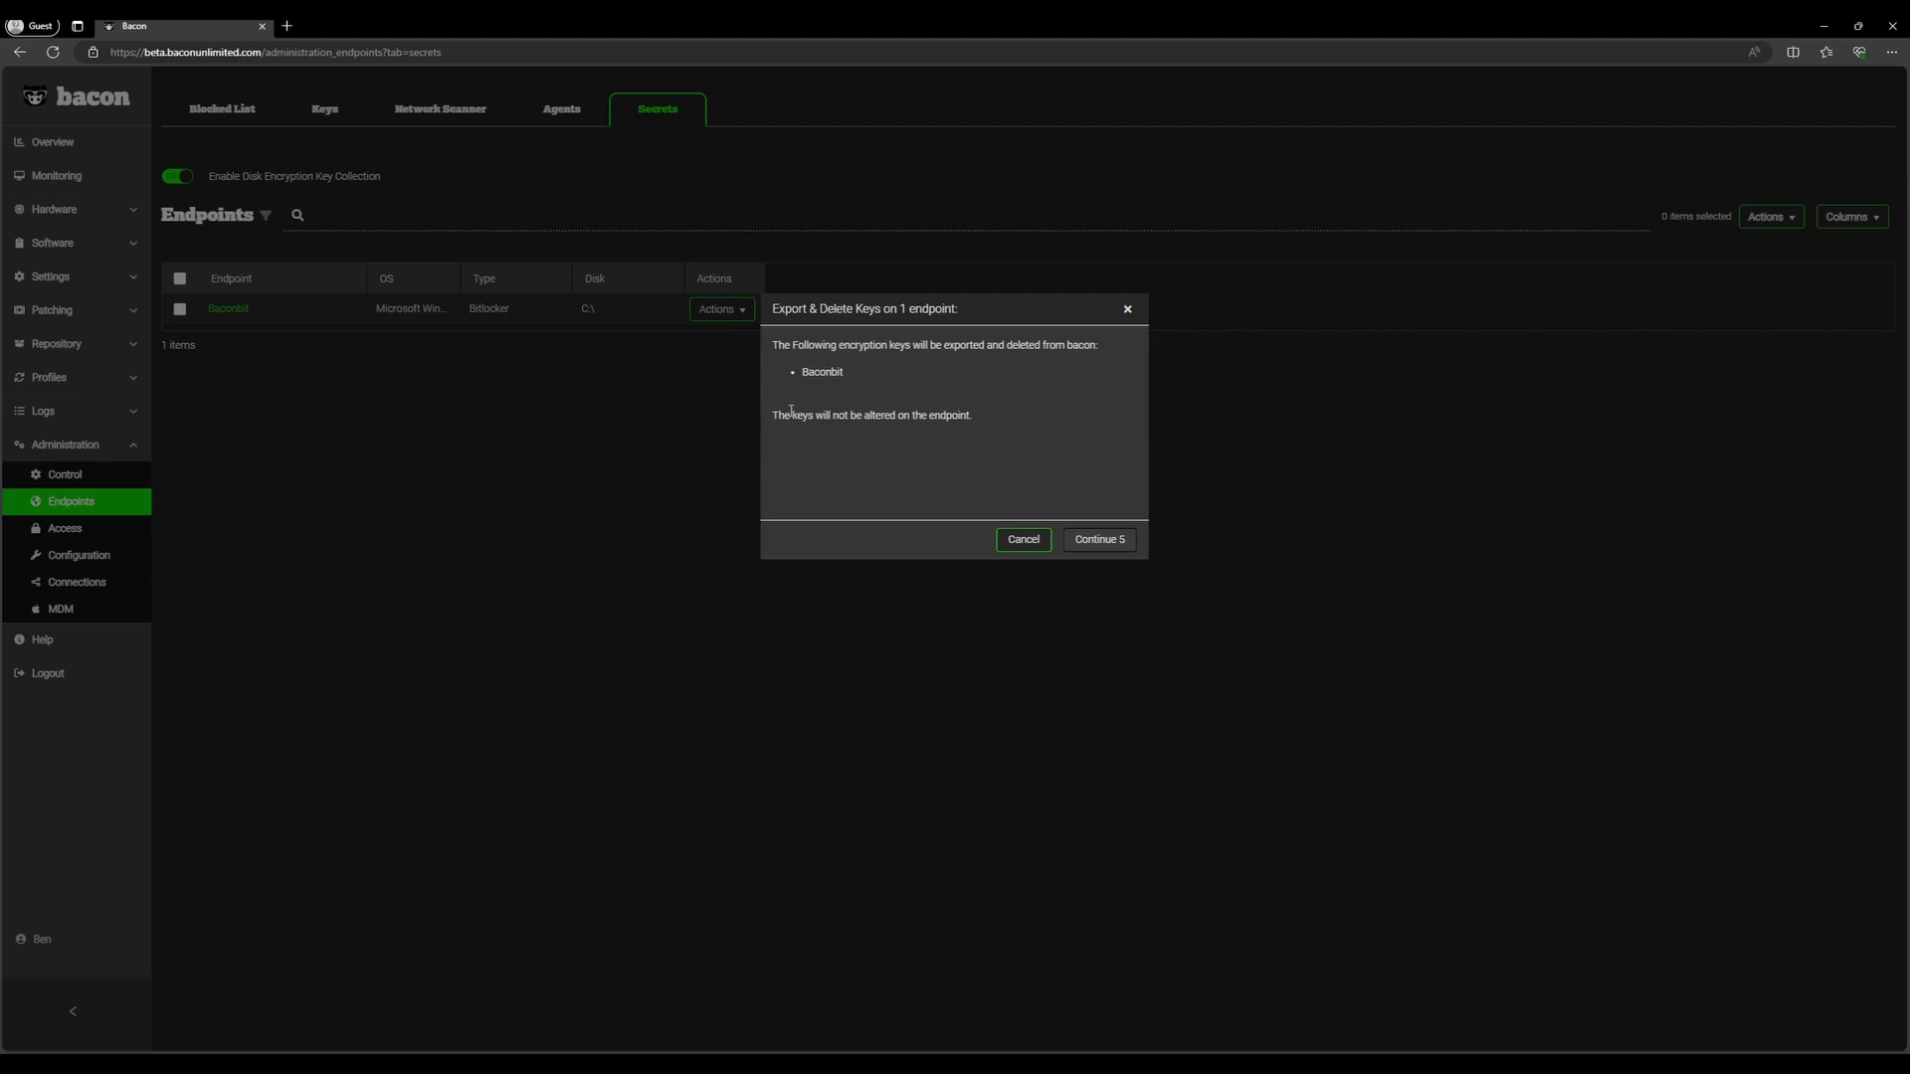
left_click(1008, 542)
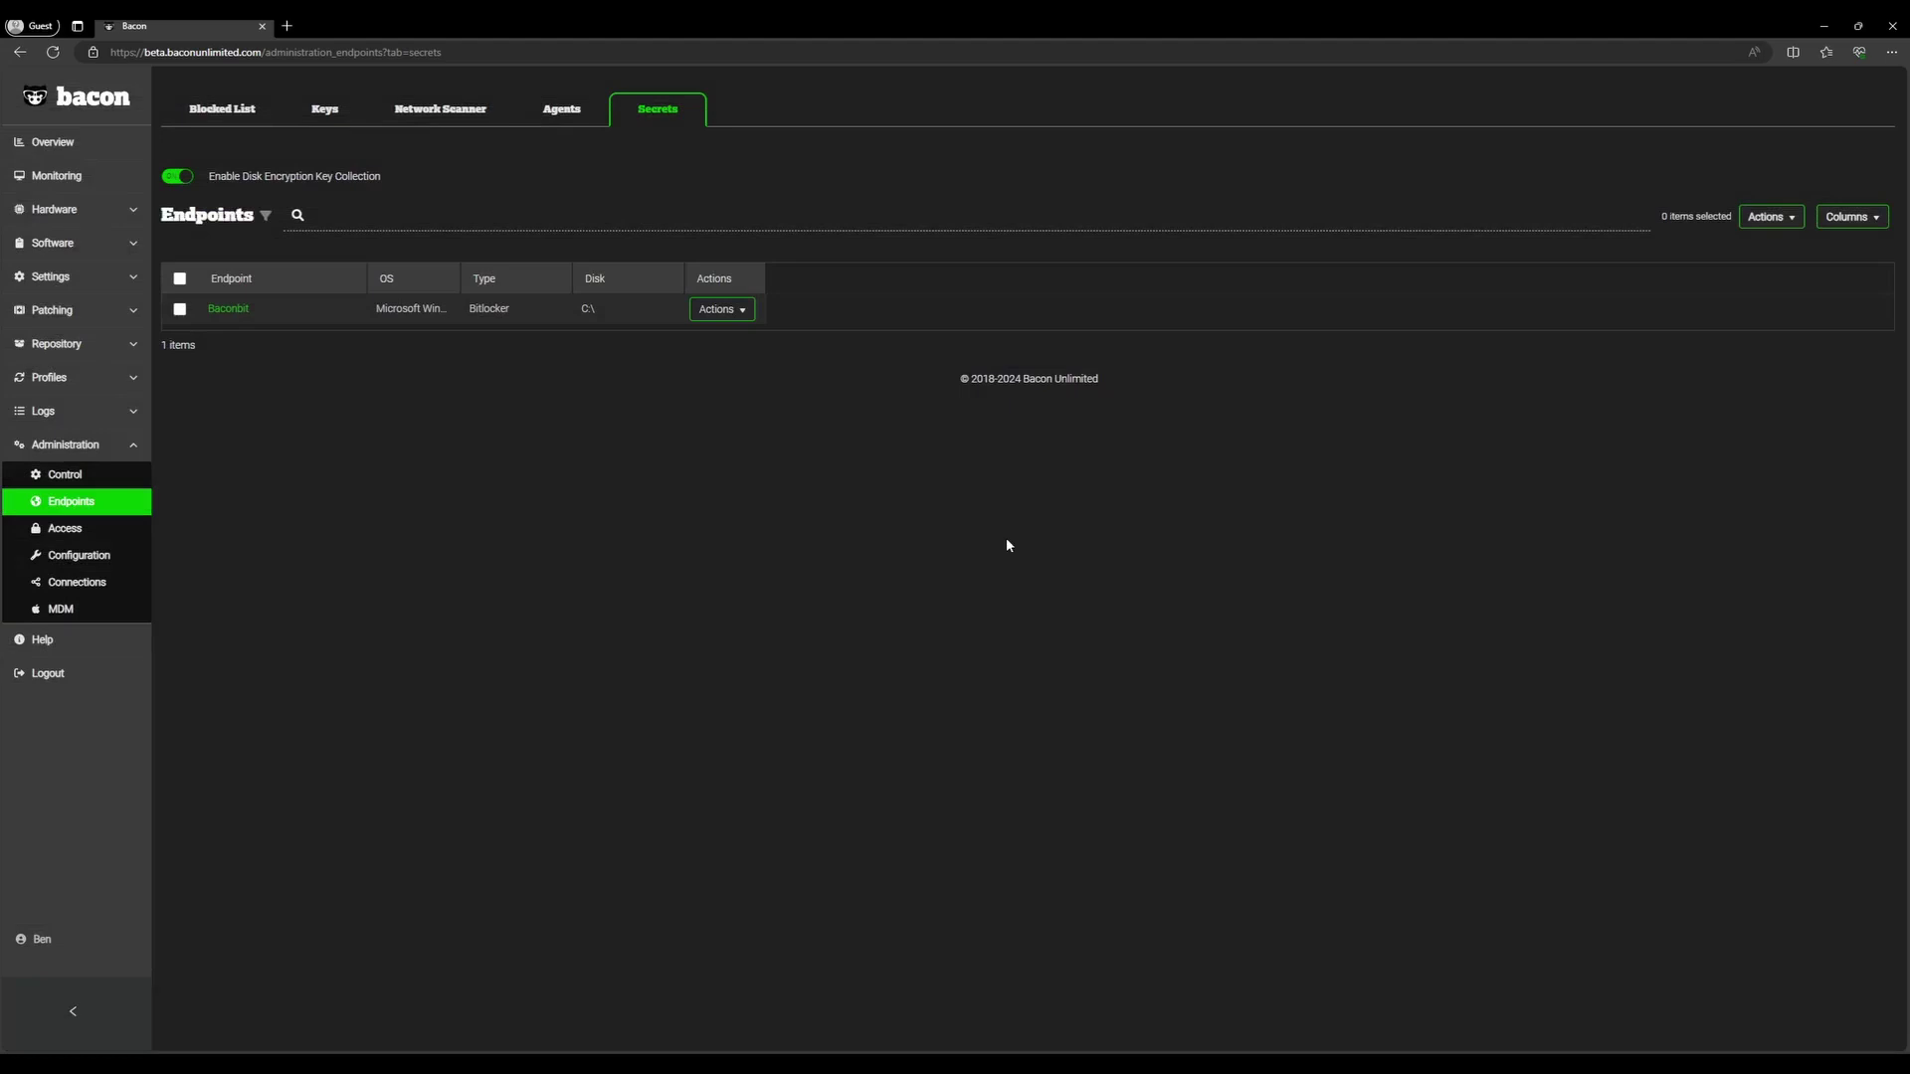